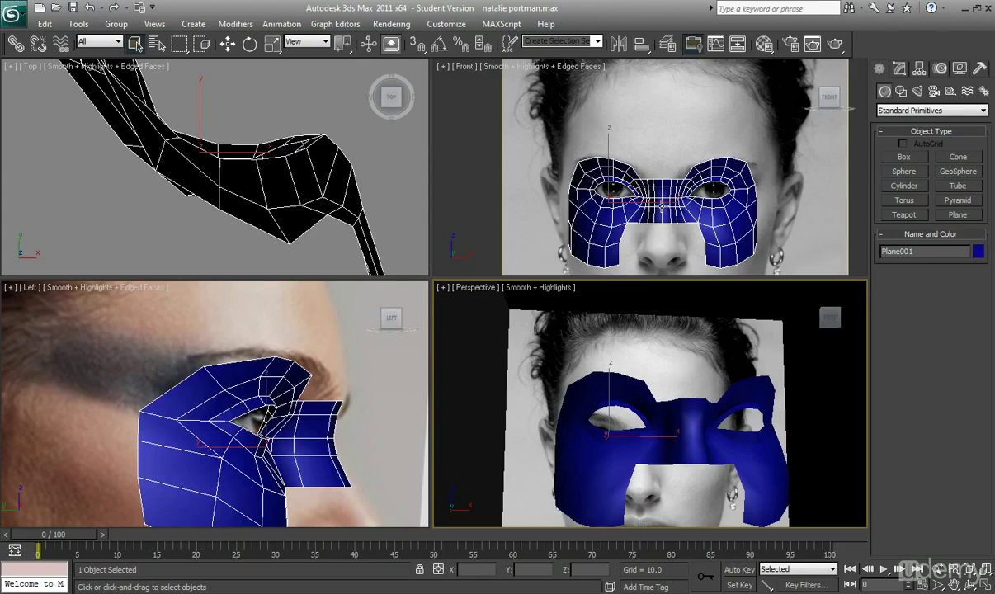
Switch the mask's Edit Poly modifier, below Symmetry in the stack, to edge sub-object editing.
scroll(627, 198, "up", 10)
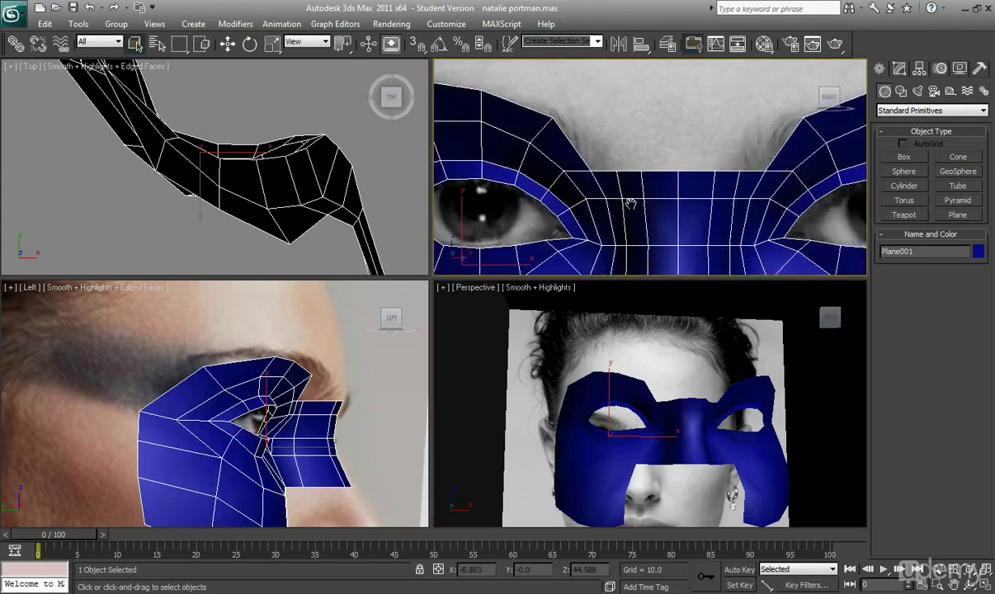
scroll(630, 203, "down", 10)
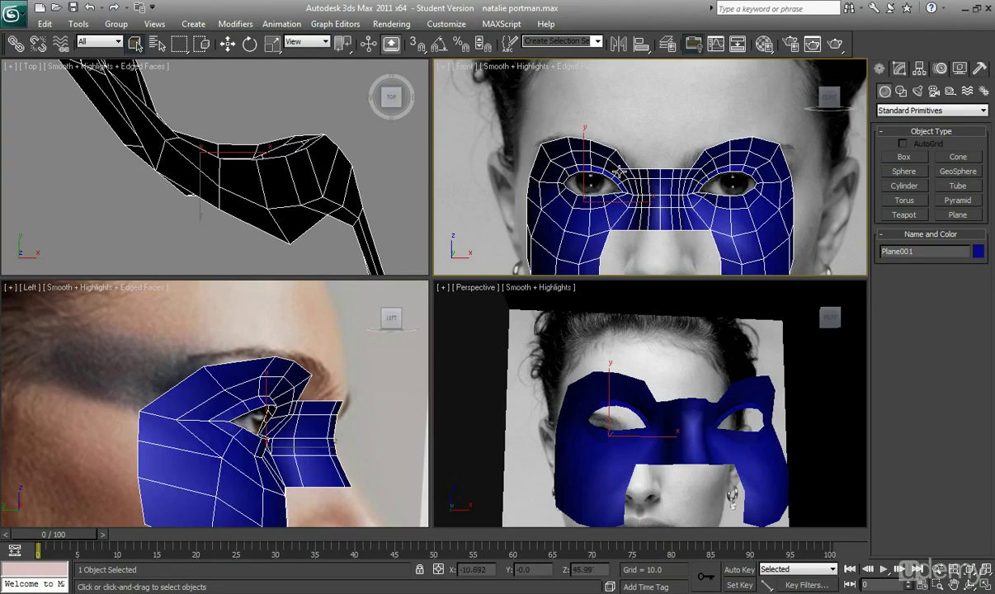
middle_click_drag(601, 112, 558, 107)
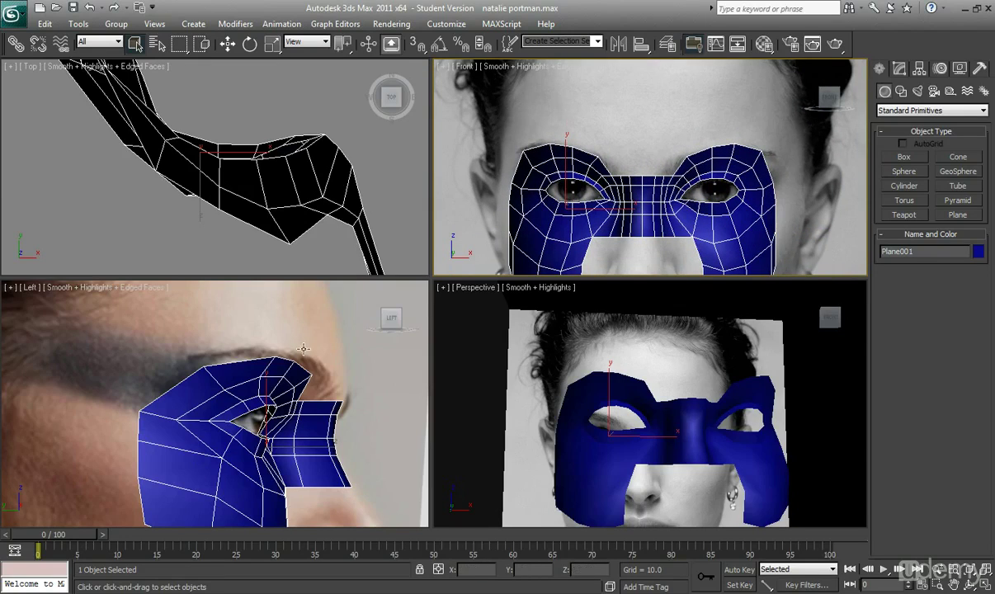
scroll(304, 349, "down", 5)
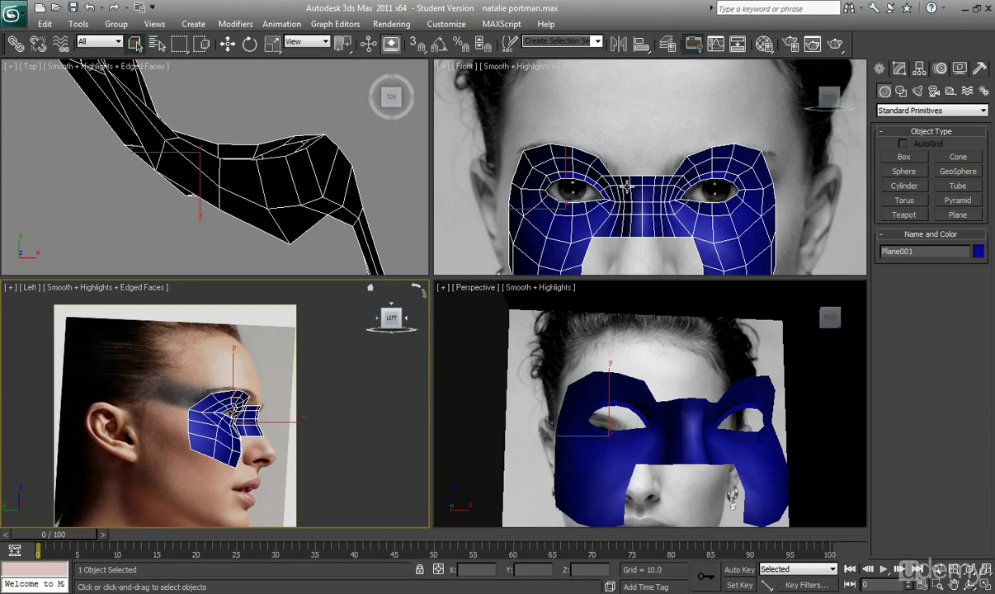
scroll(600, 180, "up", 3)
middle_click_drag(600, 180, 570, 186)
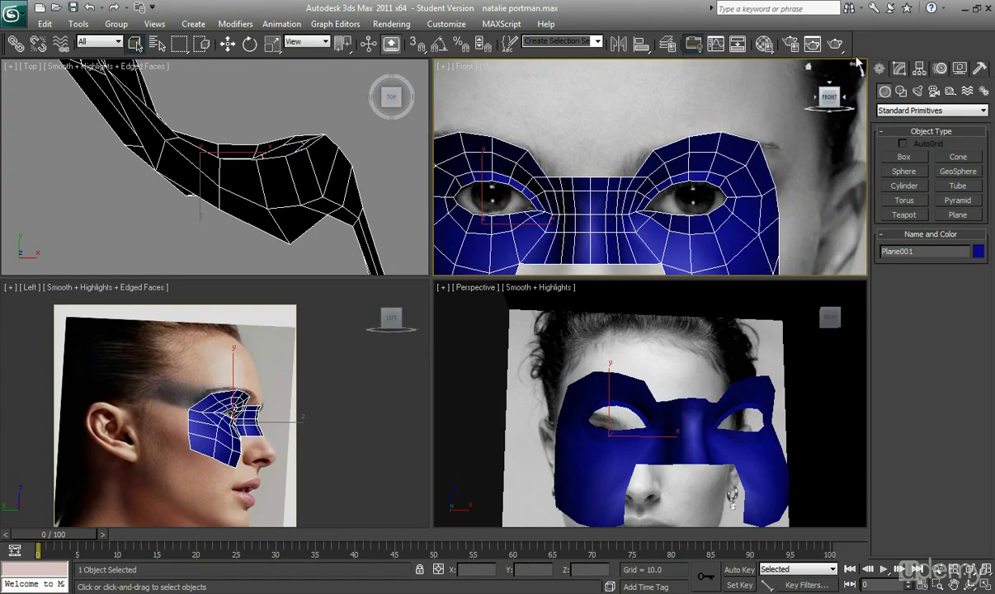
left_click(897, 71)
left_click(916, 146)
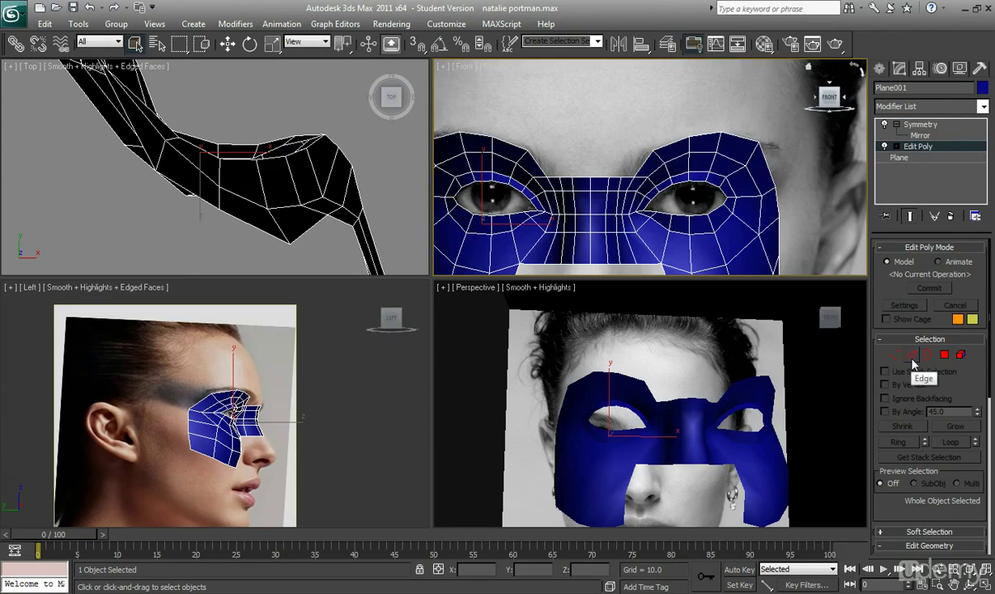
left_click(912, 356)
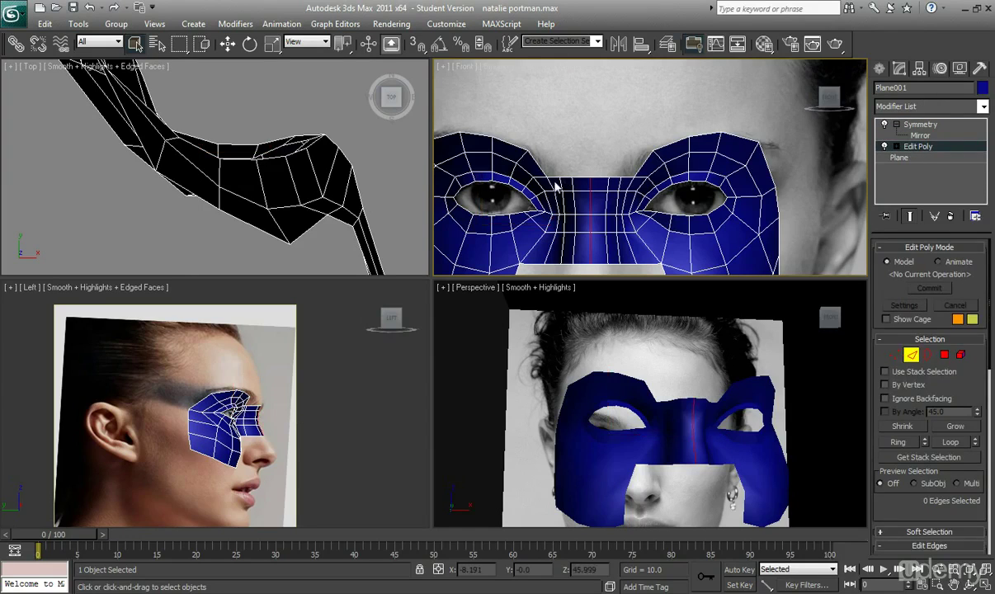
Extend the three upper nose-bridge edges straight up as a new strip of polygons, reaching about Z 49.77 at brow height.
left_click(562, 178)
left_click(567, 178, "ctrl")
left_click(582, 178, "ctrl")
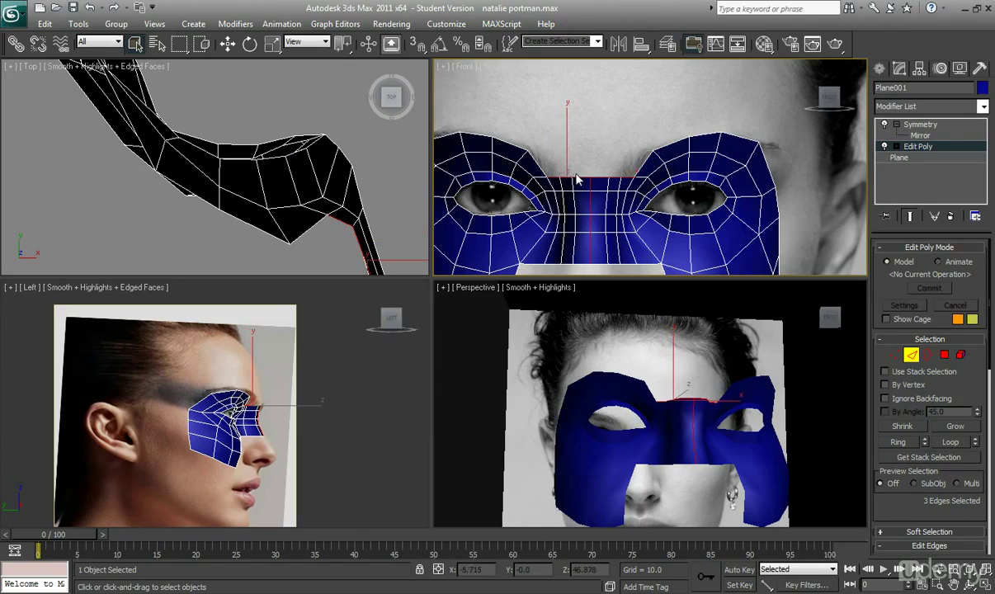
middle_click_drag(572, 179, 575, 190)
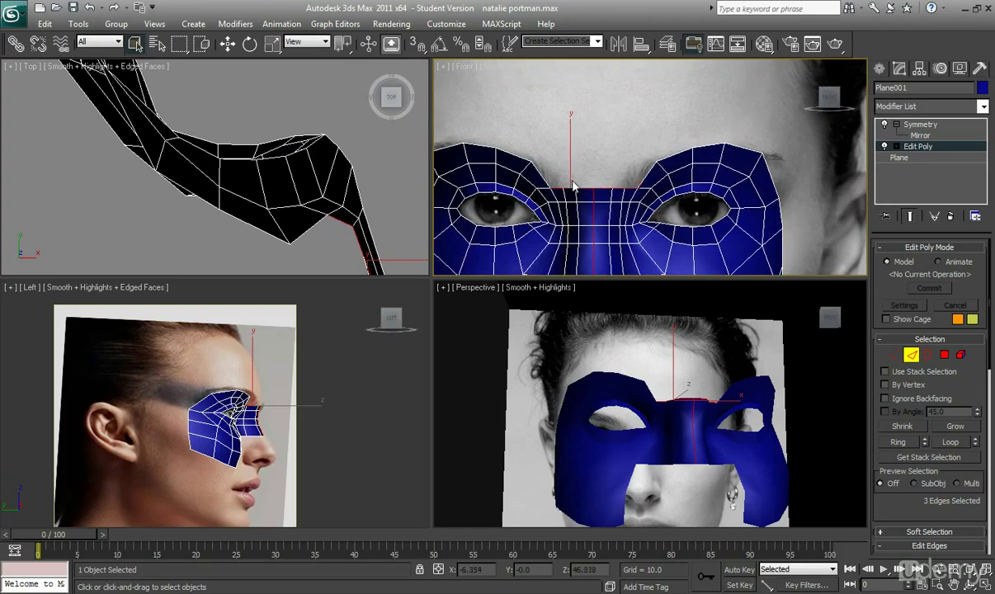
left_click(226, 45)
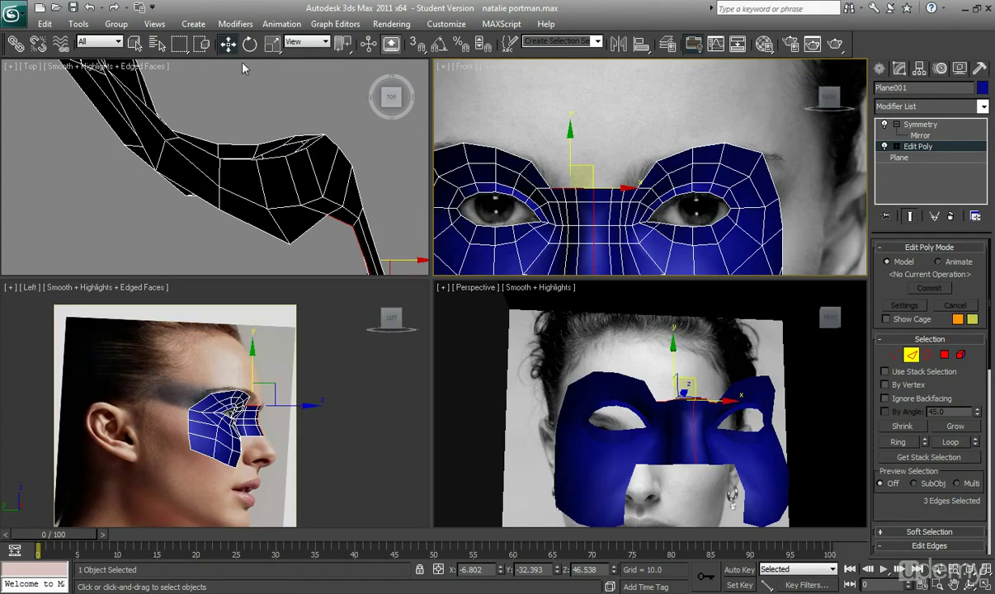
middle_click_drag(558, 183, 560, 185)
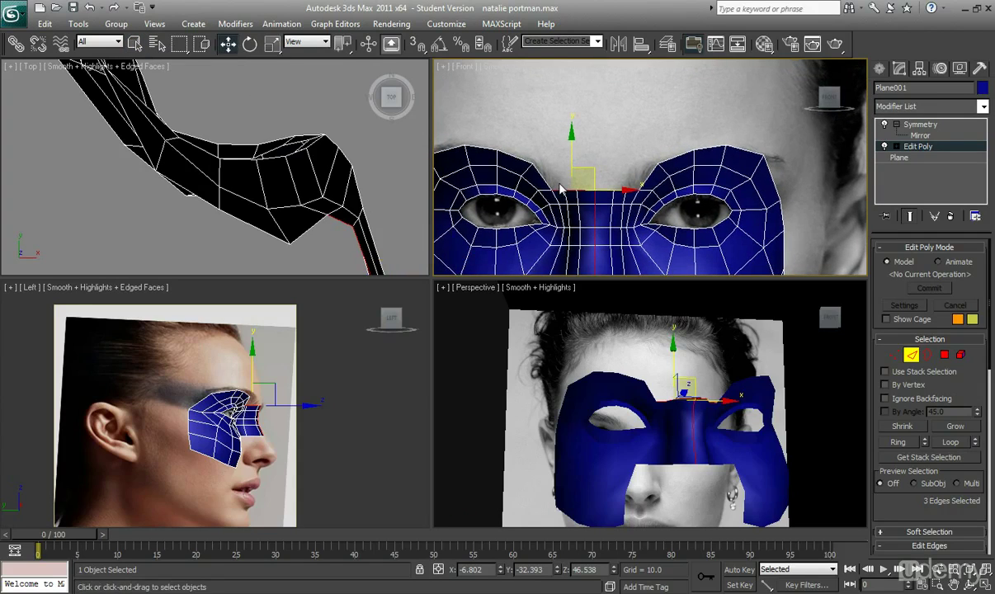
scroll(560, 190, "up", 2)
left_click_drag(536, 164, 536, 130, "shift")
scroll(478, 165, "up", 2)
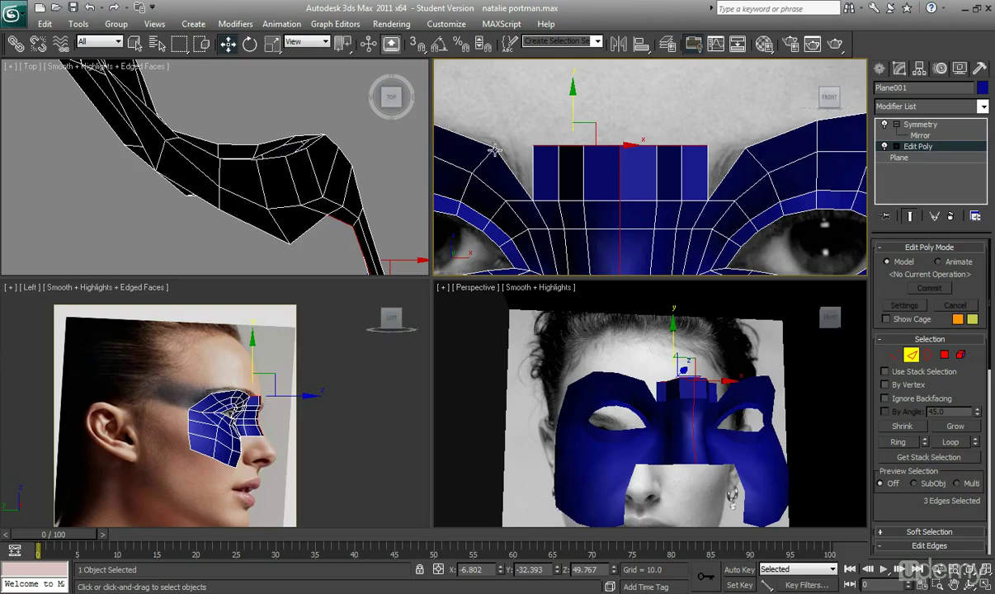
Target Weld the new strip's upper outer vertex to the adjacent inner corner vertex of the brow.
left_click(894, 355)
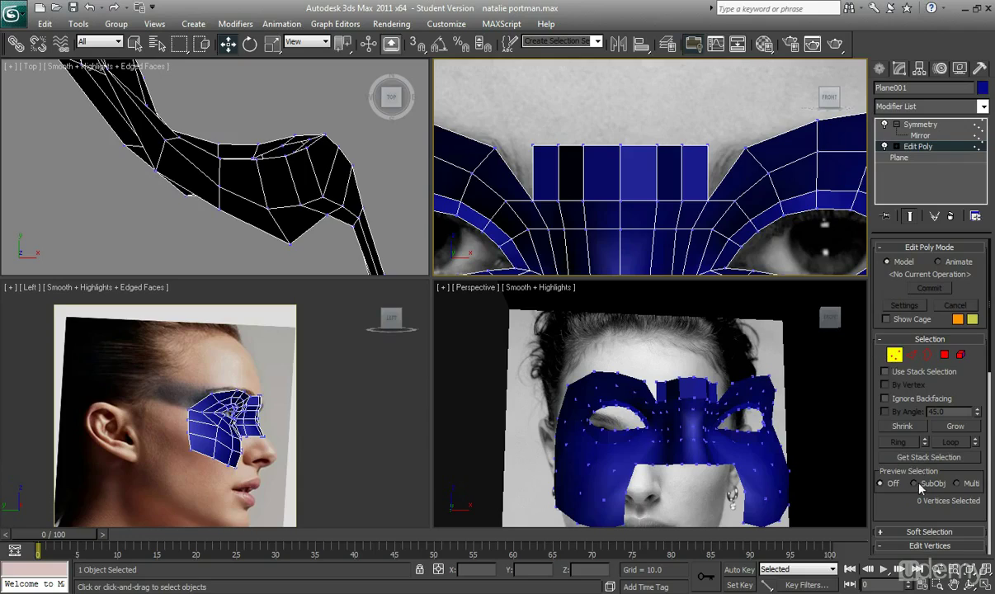
scroll(933, 388, "down", 3)
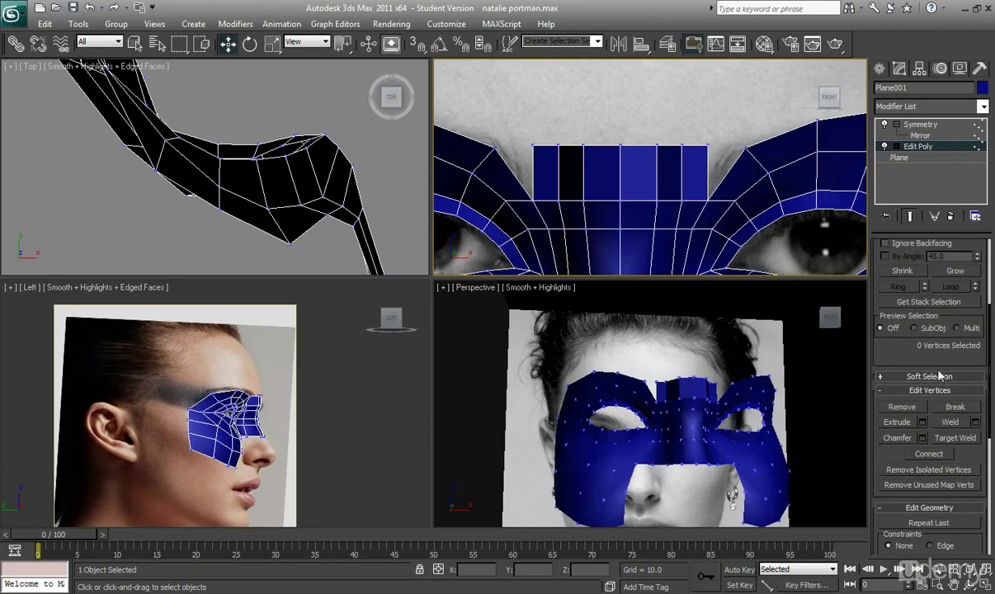
left_click(955, 438)
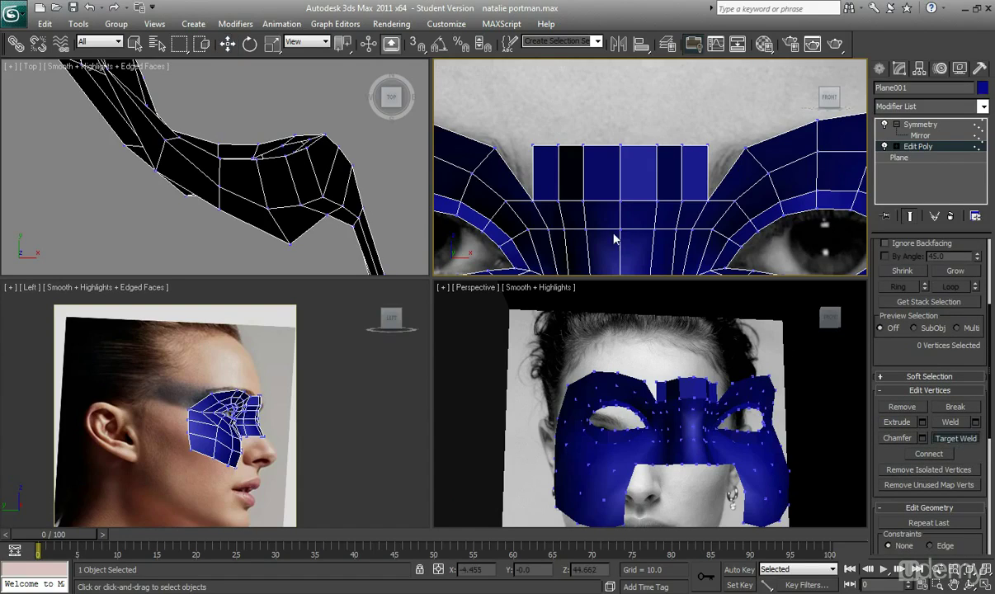
left_click(533, 146)
left_click(496, 147)
key("w")
Spread the strip's upper vertices outward, the outer one to X about -8.76, and raise the welded brow corner vertex to Z about 49.95.
left_click(560, 146)
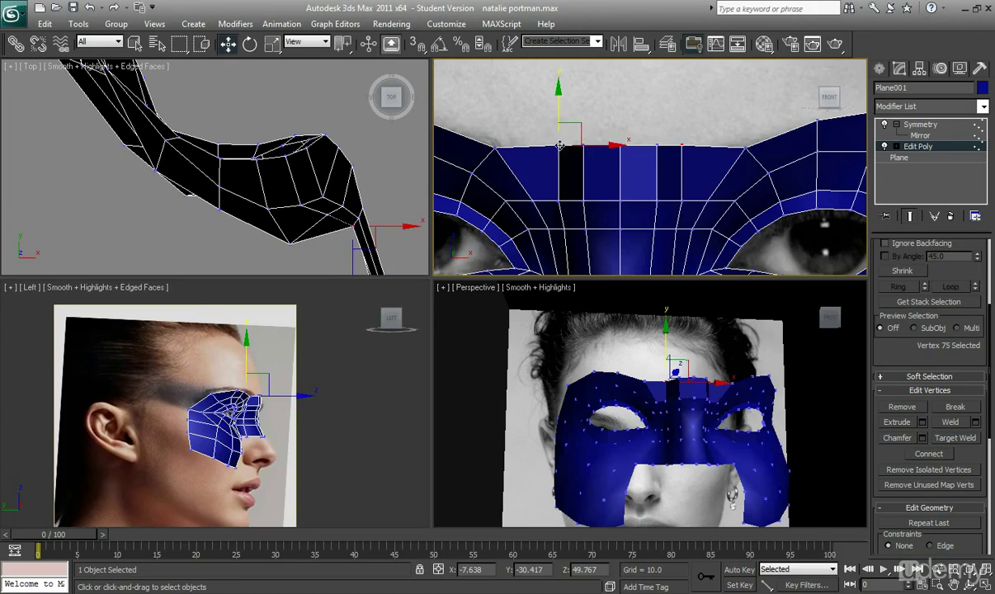
scroll(559, 147, "down", 2)
mouse_move(616, 148)
left_mouse_down()
mouse_move(602, 149)
mouse_move(630, 148)
left_mouse_up()
left_click(602, 148)
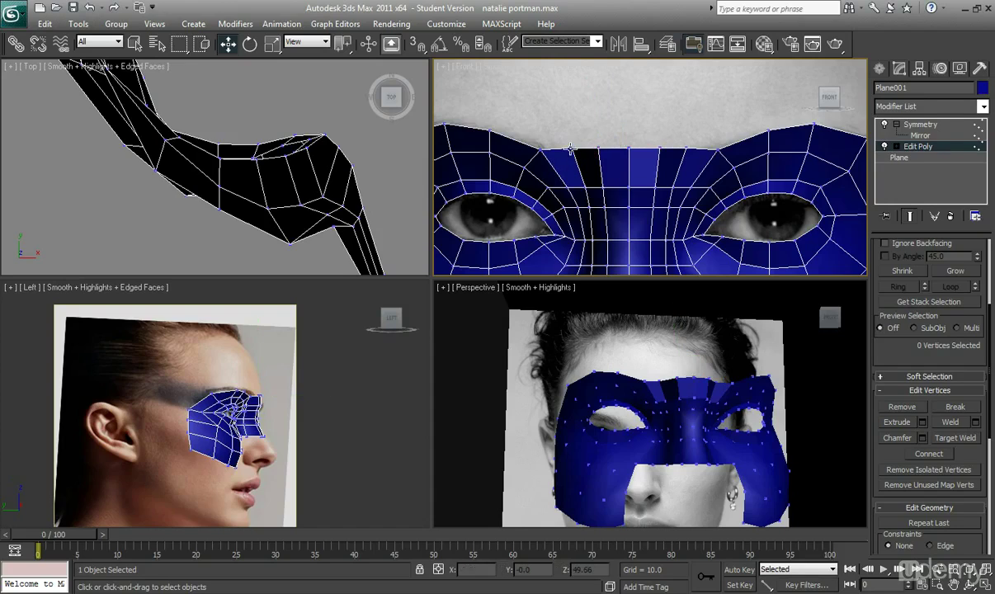
left_click(569, 150)
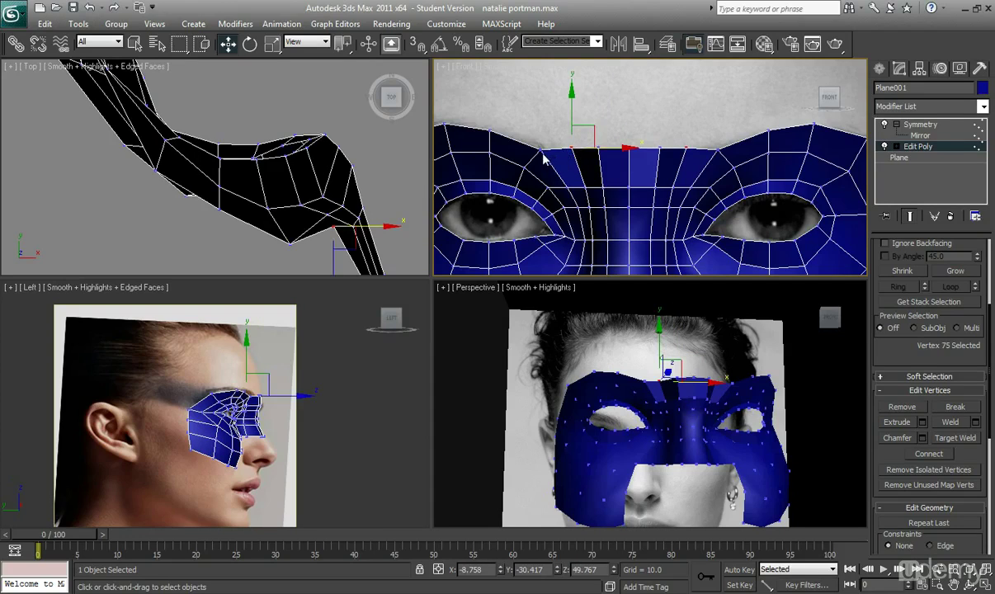
left_click(539, 149)
left_click_drag(540, 121, 540, 116)
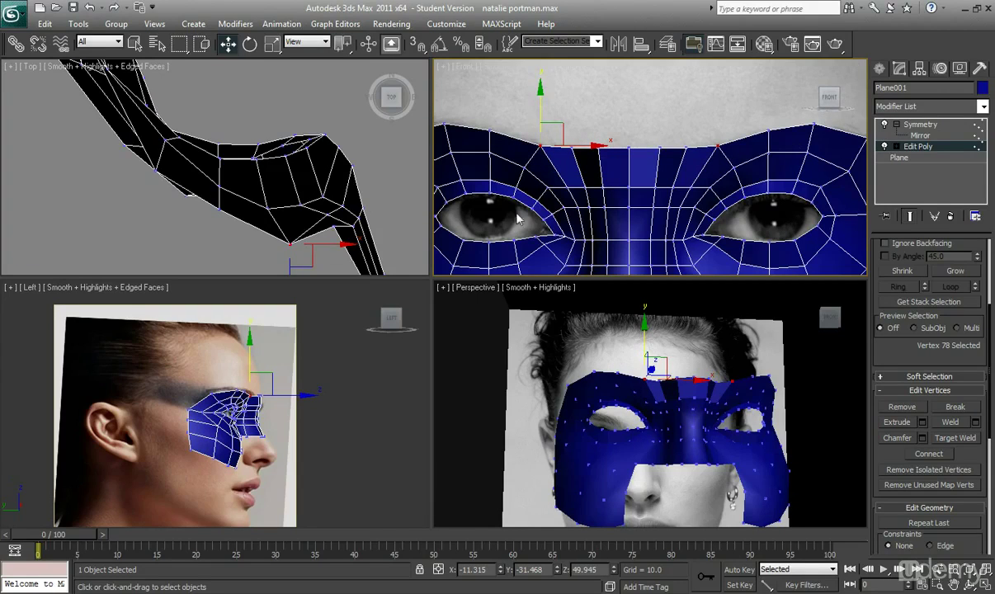
Pull the strip's upper vertex next to the brow corner forward to Y about -33.14 and straighten the contour seen from above.
middle_click_drag(609, 392, 548, 368)
scroll(616, 461, "up", 5)
scroll(549, 417, "down", 5)
scroll(575, 351, "up", 3)
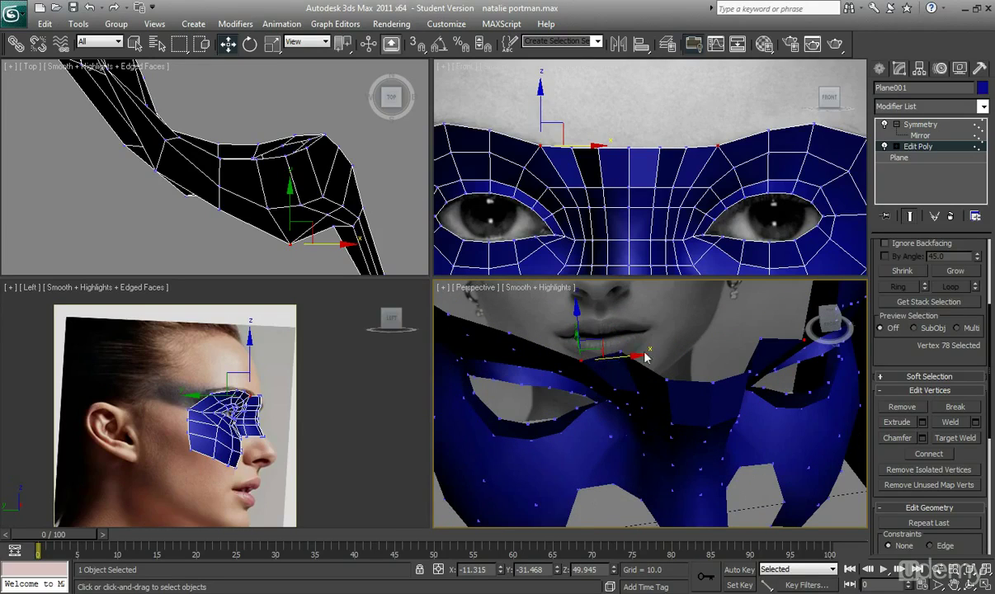
left_click(621, 323)
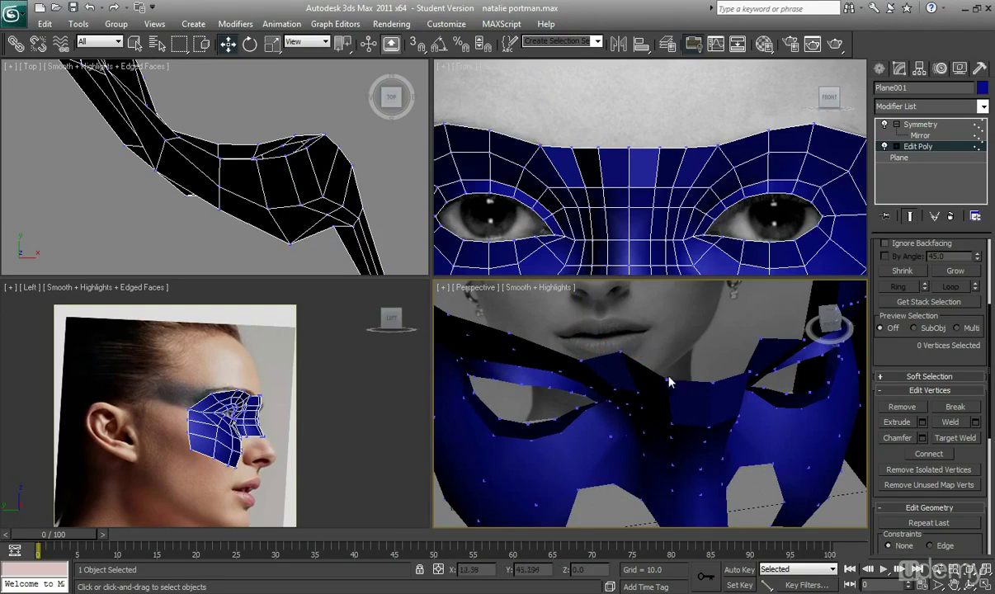
left_click(620, 353)
middle_click_drag(626, 360, 701, 470, "alt")
middle_click_drag(275, 250, 224, 224)
scroll(203, 165, "up", 2)
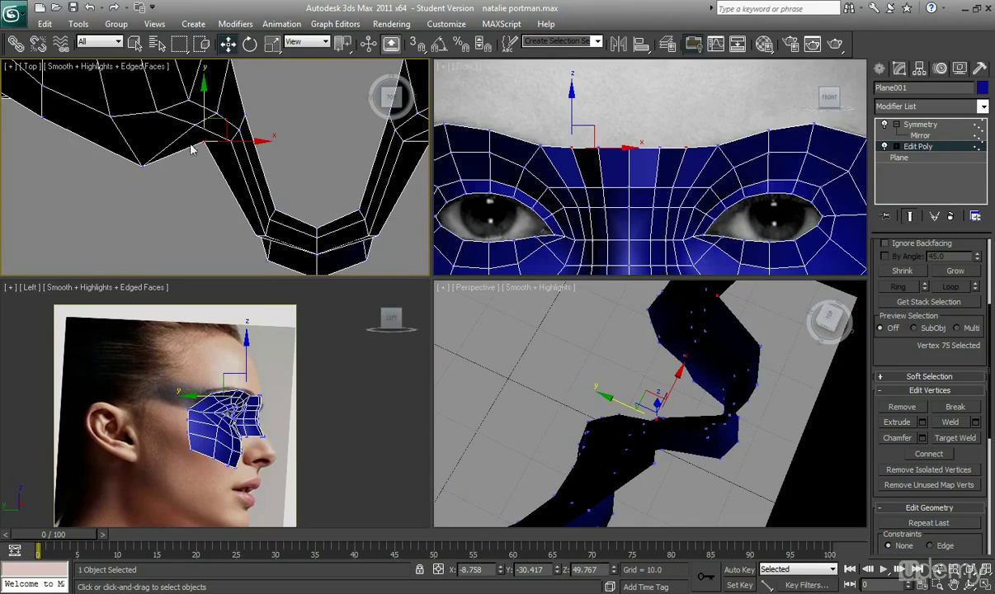
left_click_drag(203, 108, 224, 175)
left_click(204, 206)
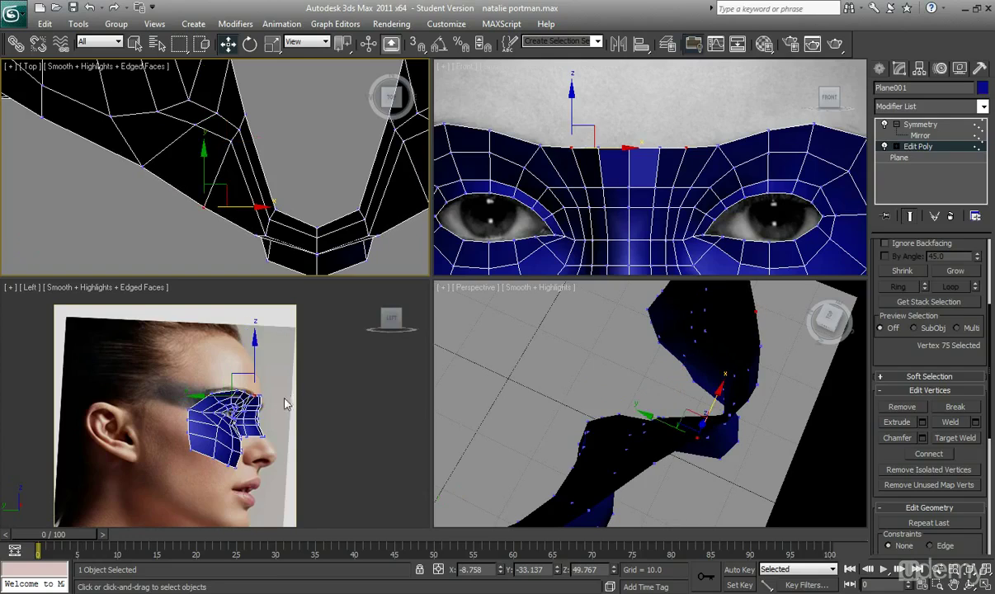
Move the welded brow corner vertex forward to Y about -31.99 to smooth the mask's contour seen from above.
scroll(218, 376, "up", 4)
scroll(219, 375, "up", 4)
middle_click_drag(192, 344, 212, 367)
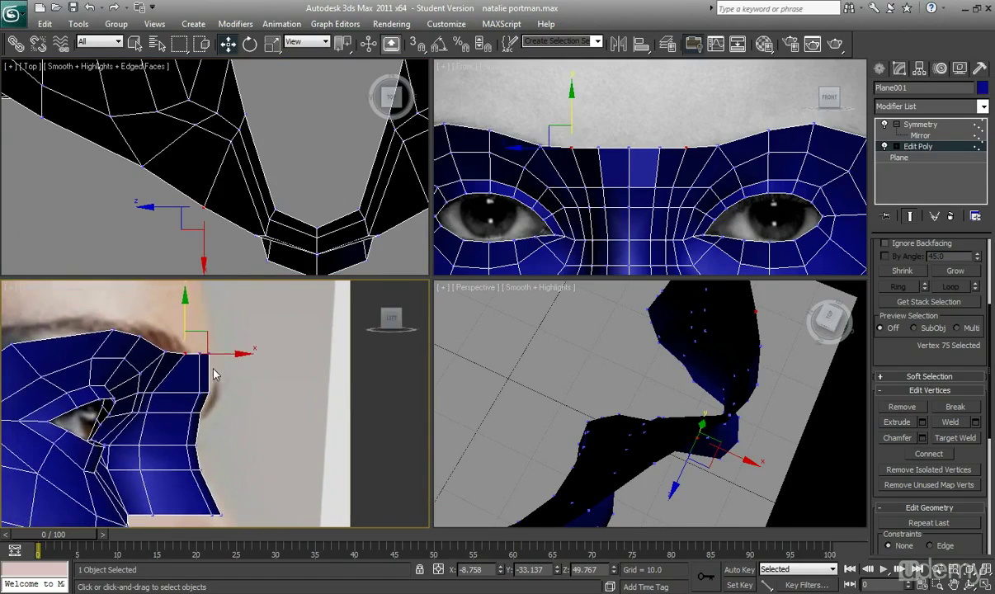
middle_click(598, 178)
middle_click_drag(598, 178, 599, 165)
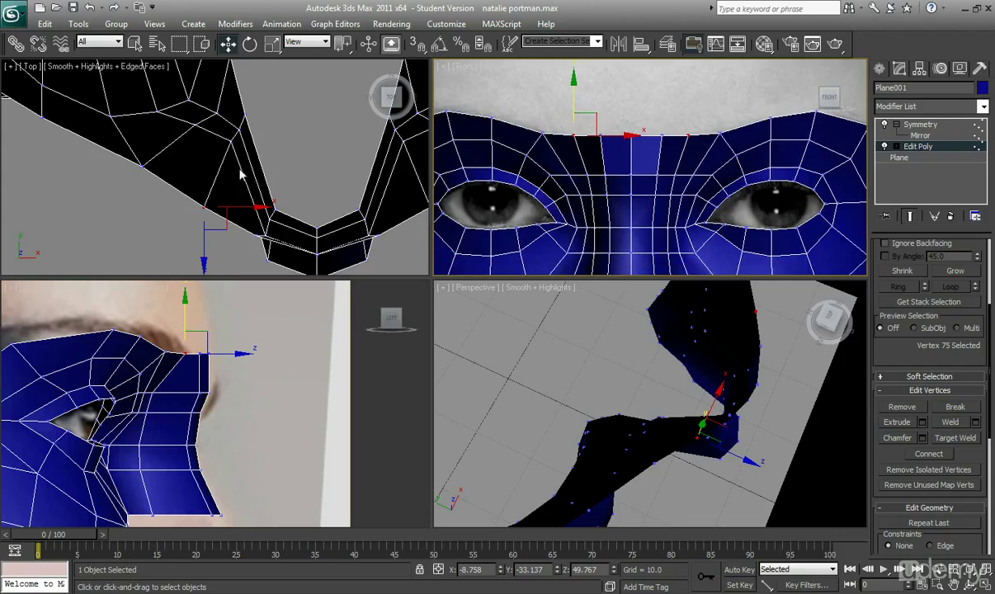
scroll(245, 185, "down", 2)
scroll(548, 363, "down", 2)
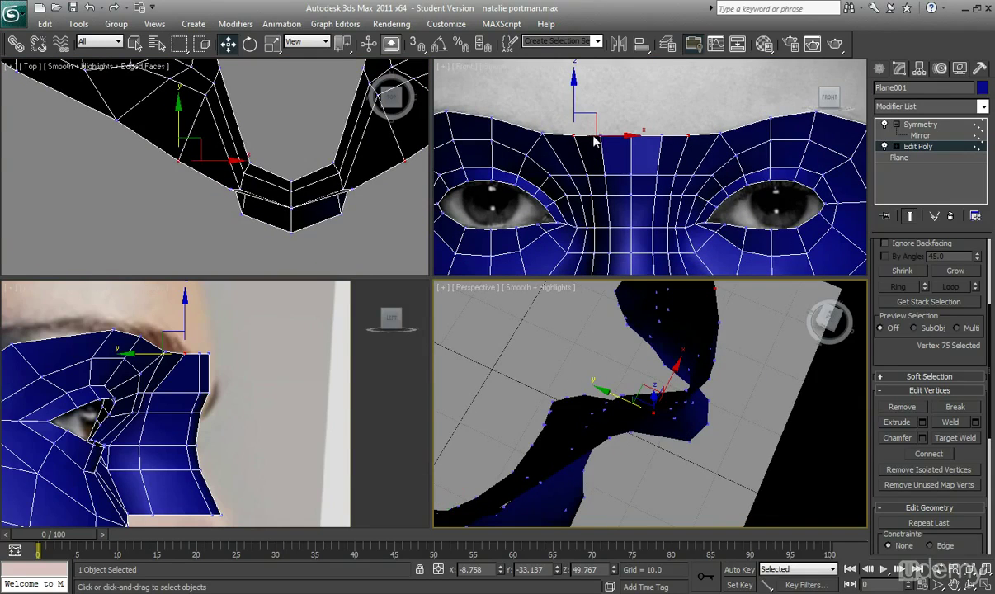
left_click(542, 133)
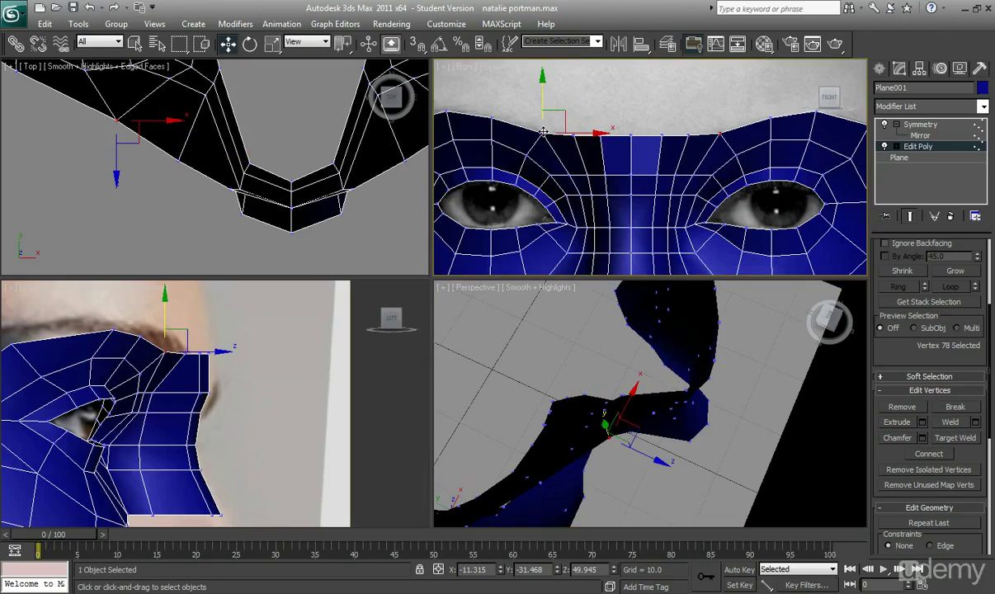
scroll(254, 193, "up", 2)
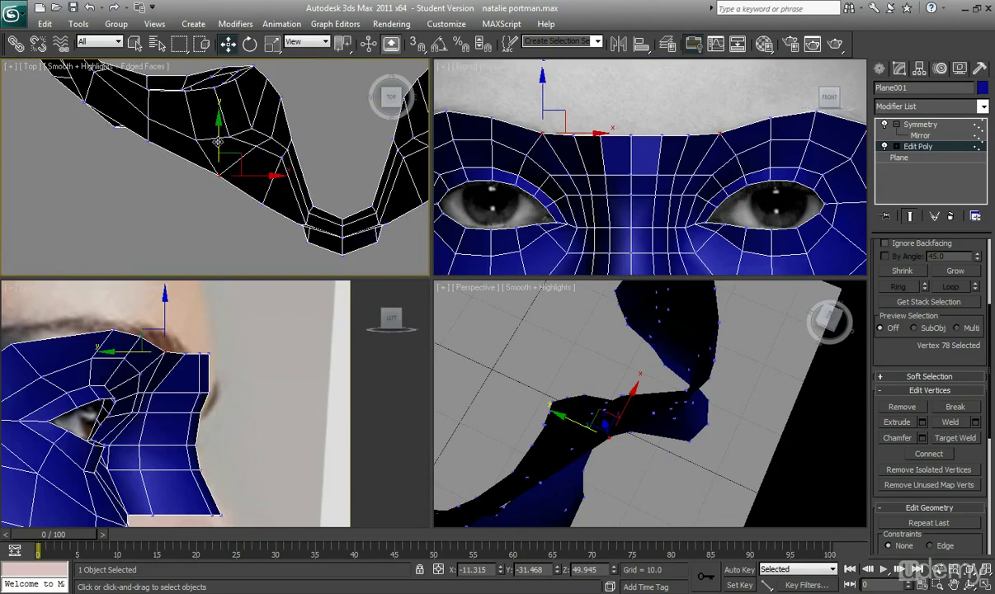
left_click_drag(228, 149, 230, 157)
scroll(124, 161, "down", 3)
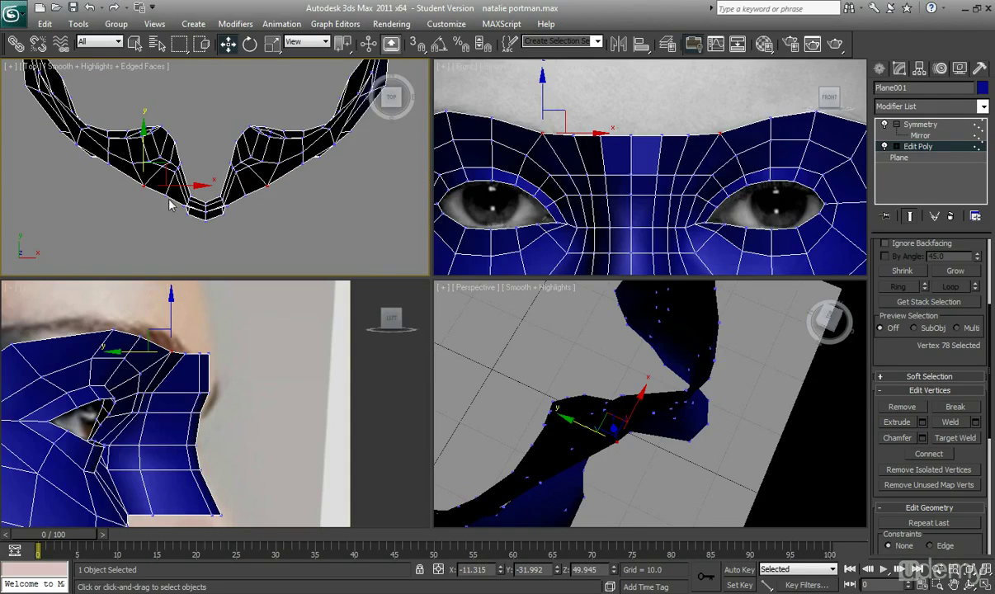
Pull the two upper brow-edge vertices above the eye slightly forward so the outline seen from above curves smoothly.
middle_click_drag(549, 165, 584, 178)
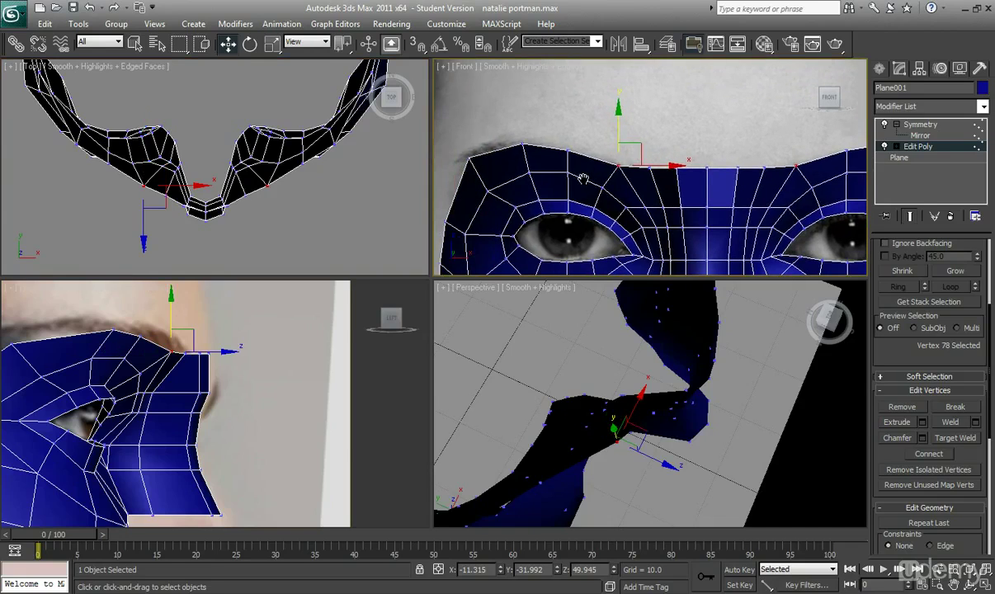
left_click(523, 145)
left_click(523, 145)
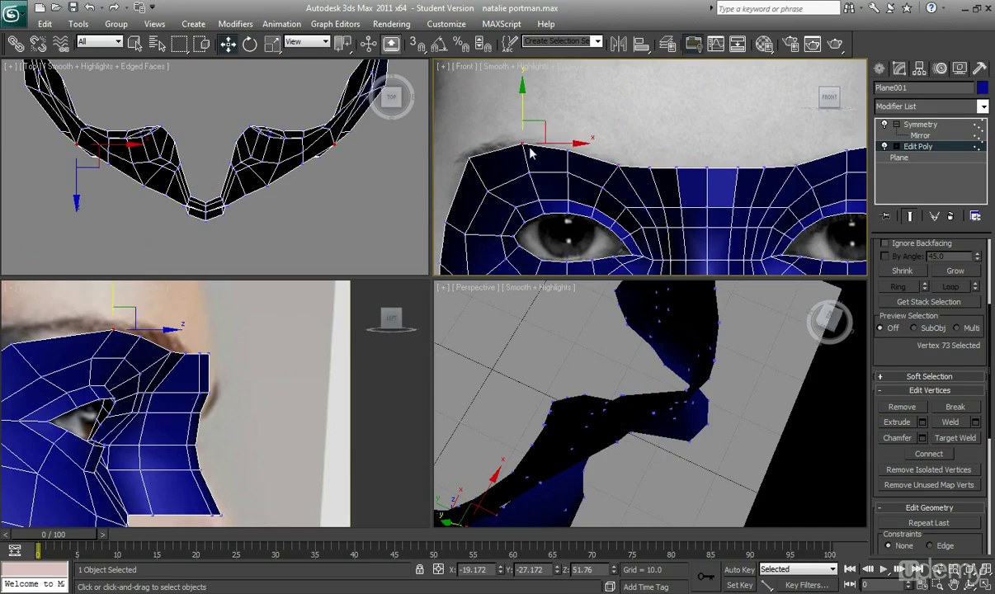
left_click(568, 151, "ctrl")
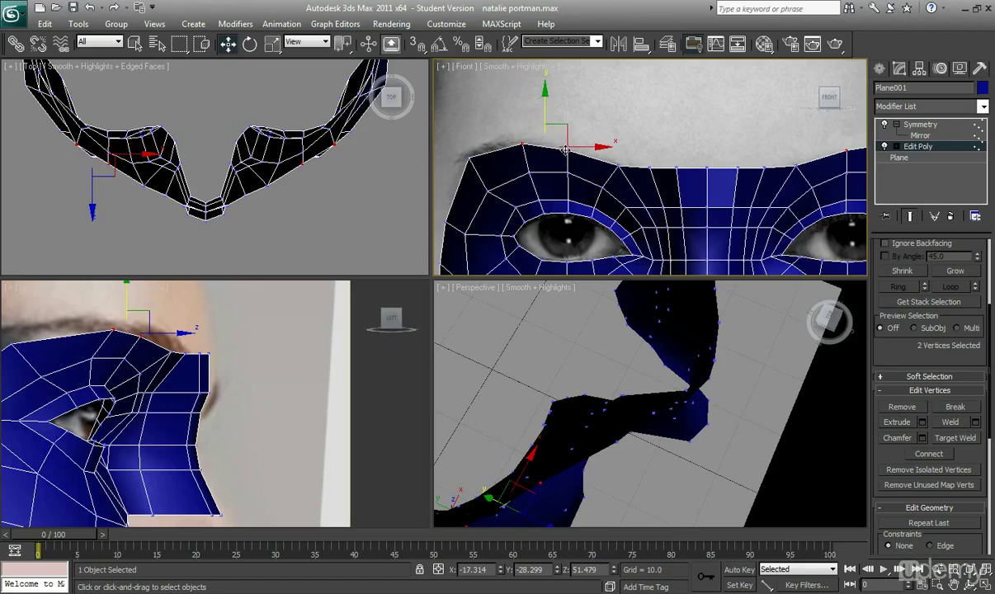
scroll(95, 174, "up", 2)
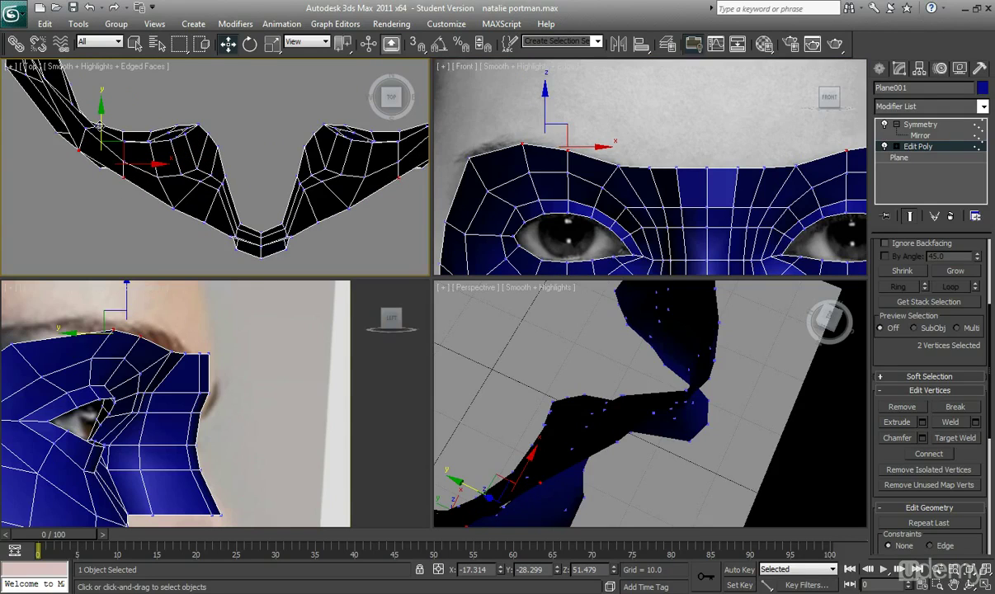
left_click_drag(99, 123, 206, 203)
left_click(174, 208)
left_click(205, 201)
Move the centre-line vertex just below the brow edge slightly back to Y about -34.96 to follow the side photo's nose bridge.
left_click(707, 169)
scroll(261, 198, "up", 3)
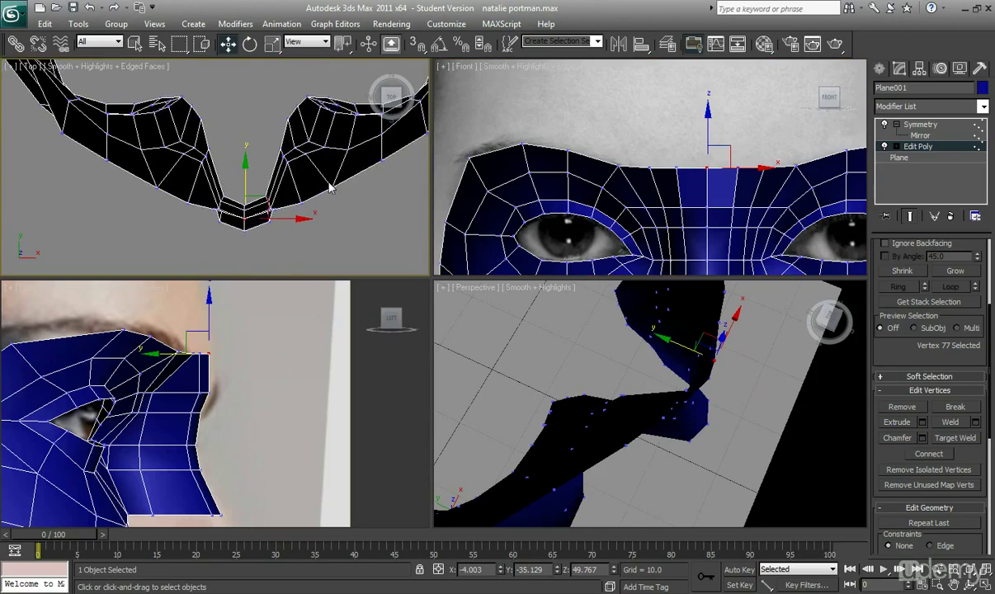
middle_click_drag(234, 388, 242, 396)
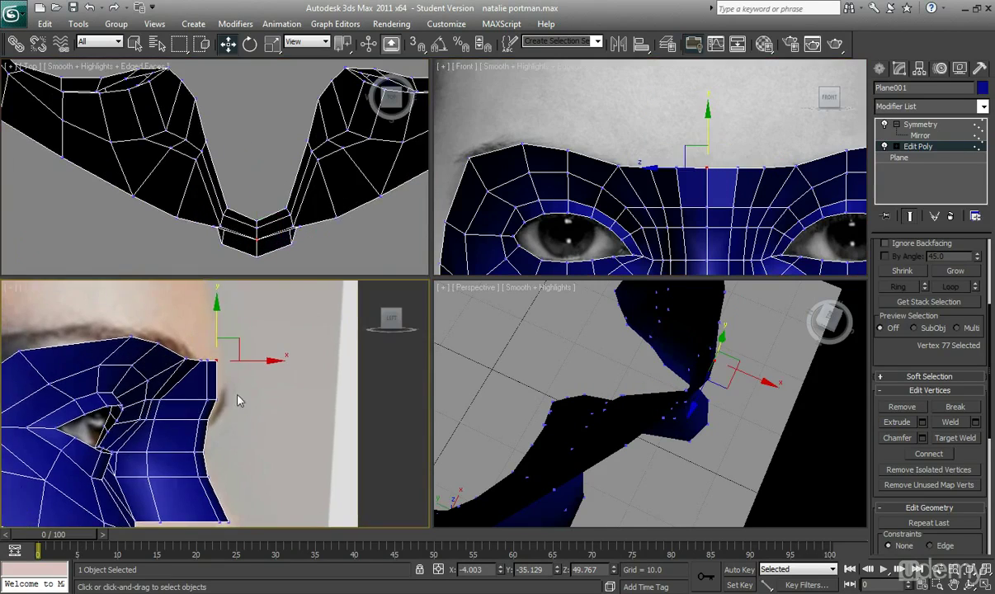
left_click_drag(253, 362, 202, 354)
left_click_drag(228, 401, 209, 391)
left_click(212, 396)
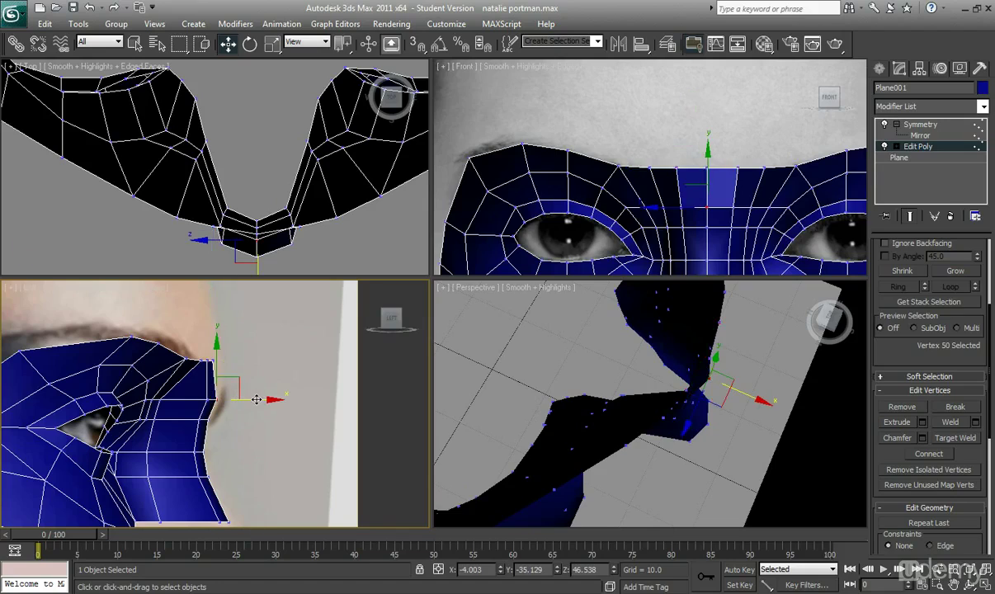
Examine the brow-edge vertices in the side view and the mask against the photo in the perspective view.
left_click_drag(191, 345, 239, 362)
left_click(201, 361)
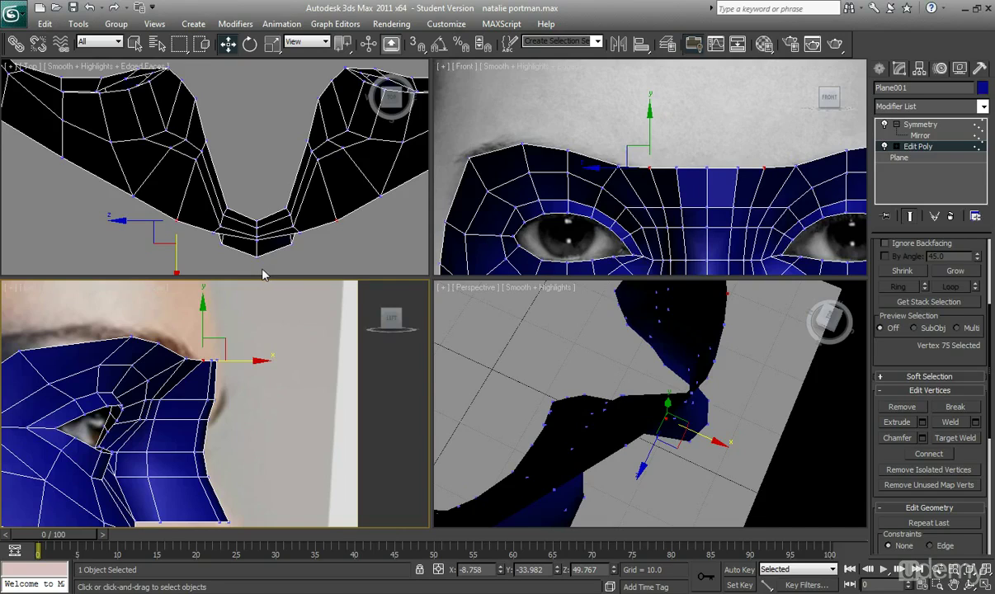
right_click(645, 407)
scroll(642, 405, "down", 7)
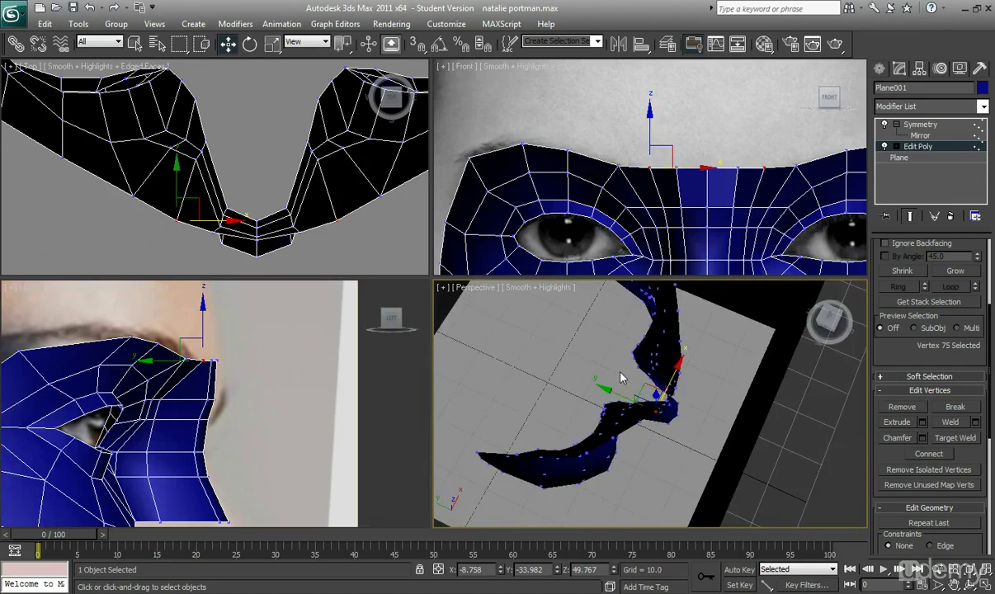
middle_click_drag(613, 382, 599, 358, "alt")
scroll(597, 358, "up", 5)
scroll(600, 359, "up", 5)
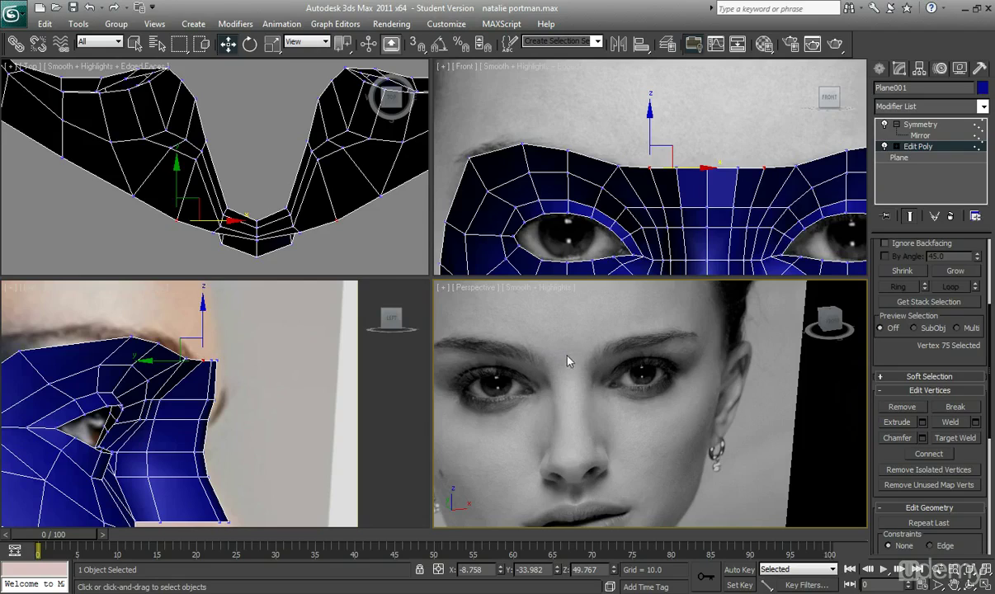
Adjust the depth of the centre brow-edge vertex and the vertex below it to match the nose-bridge profile in the side photo.
left_click(706, 169)
middle_click_drag(301, 218, 294, 205)
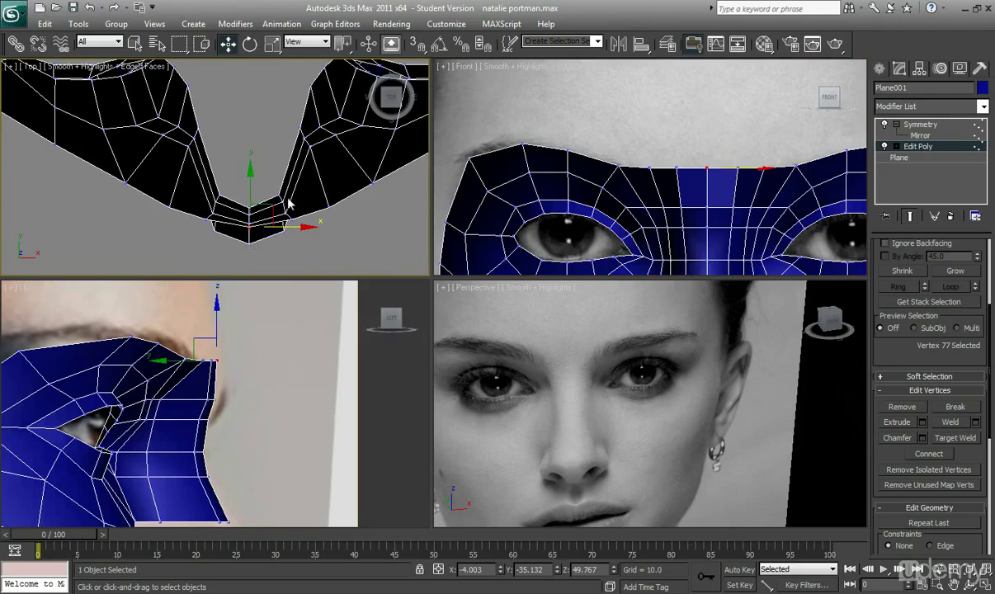
left_click_drag(250, 194, 249, 184)
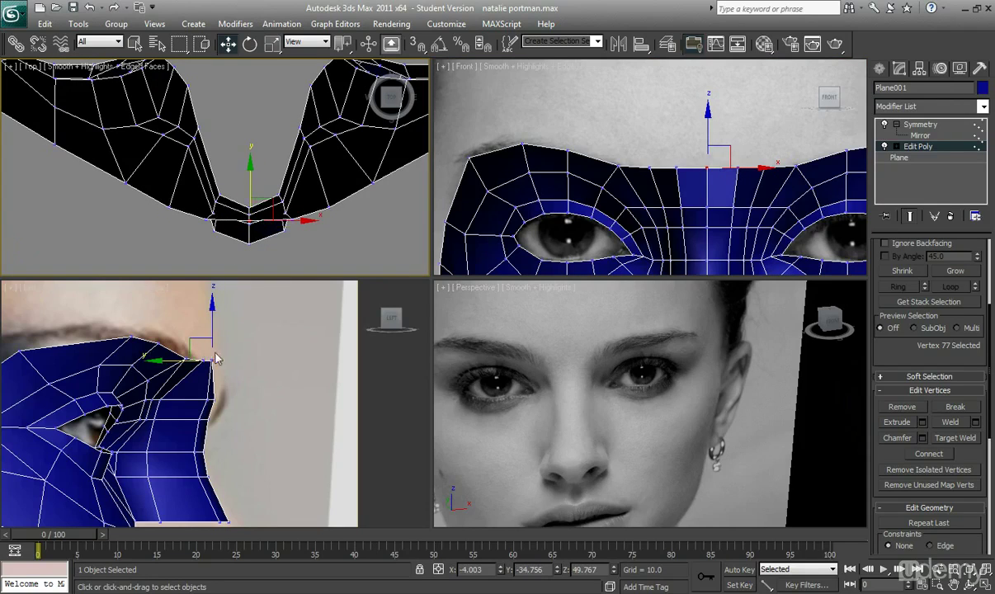
scroll(213, 361, "up", 2)
left_click(198, 386)
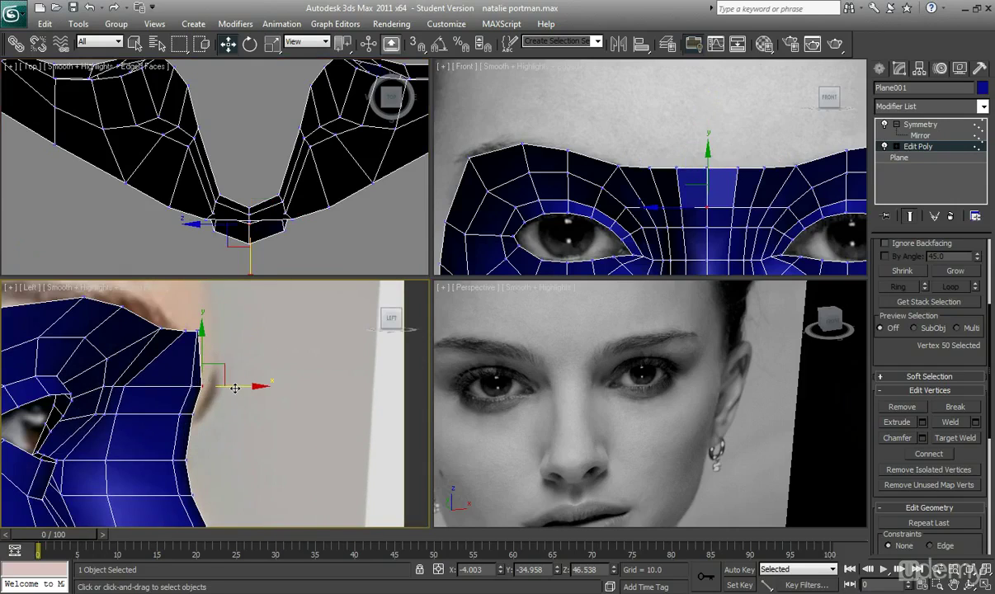
left_click_drag(178, 326, 229, 330)
Move the brow corner vertex and its outer neighbour forward, the neighbour to Y about -30.93, smoothing the contour seen from above.
left_click(125, 182)
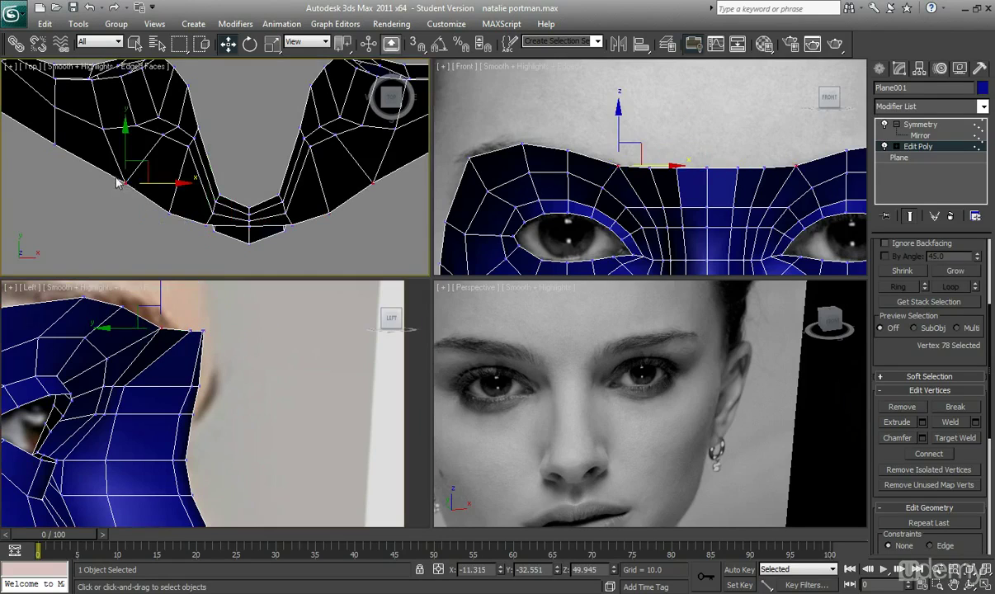
middle_click_drag(113, 167, 174, 184)
left_click_drag(186, 169, 136, 156)
middle_click_drag(96, 166, 146, 224)
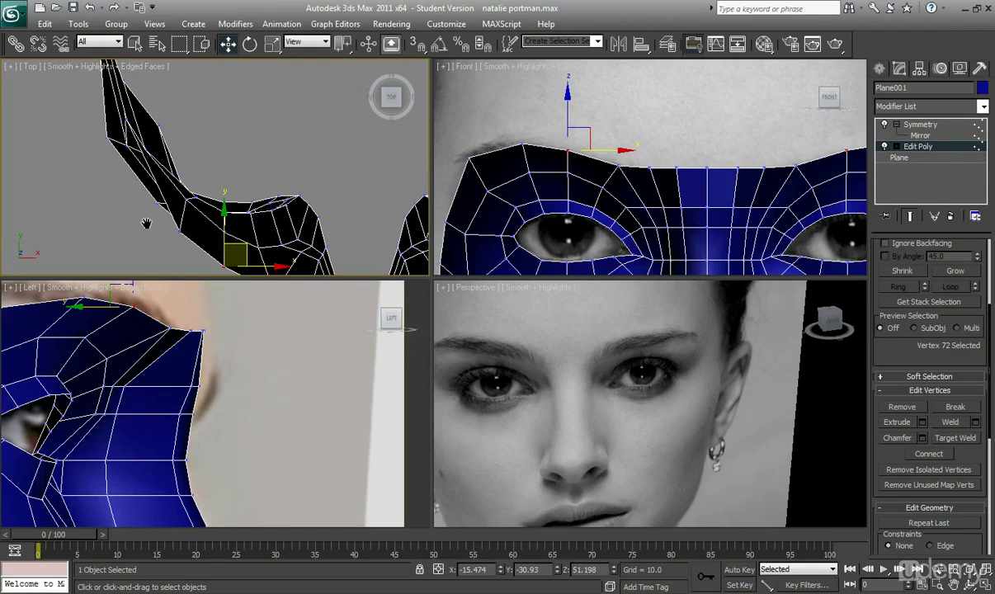
Try to move the mask's outer upper corner vertex forward to Y about -22.03.
left_click(125, 122)
middle_click_drag(125, 122, 126, 126)
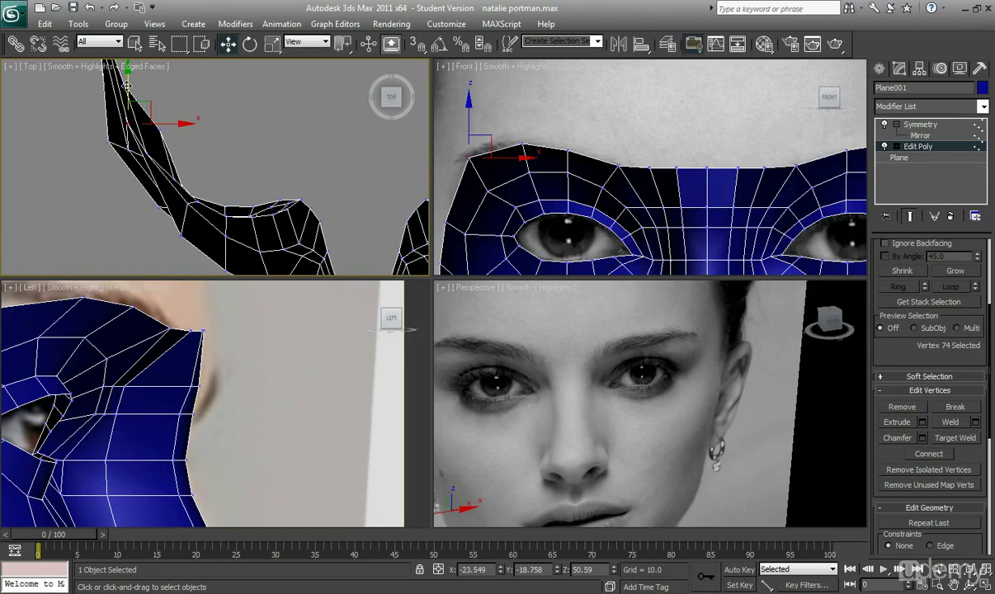
left_click_drag(129, 89, 130, 129)
middle_click_drag(208, 395, 335, 389)
scroll(207, 395, "down", 2)
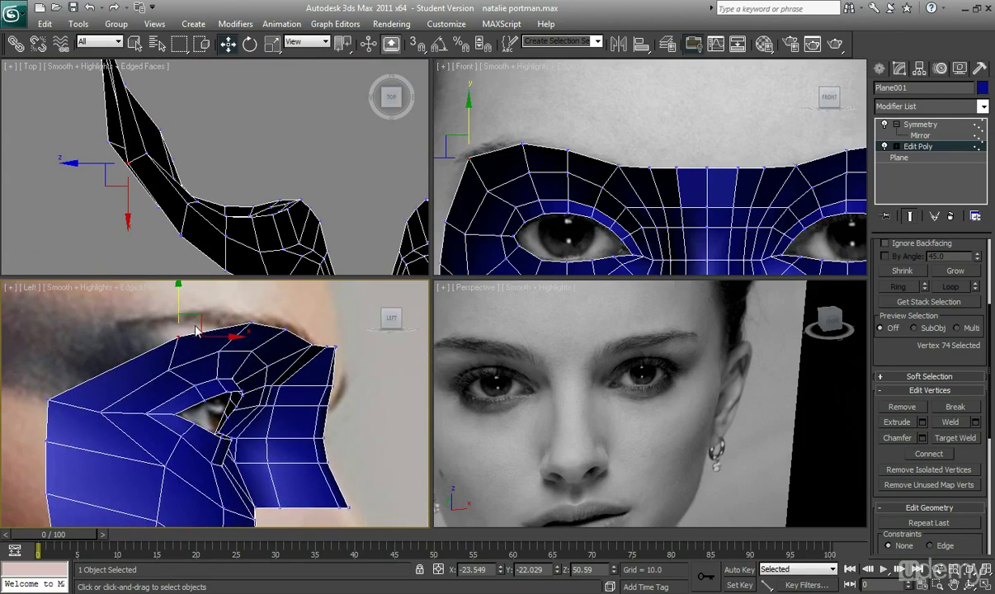
left_click_drag(198, 321, 160, 321)
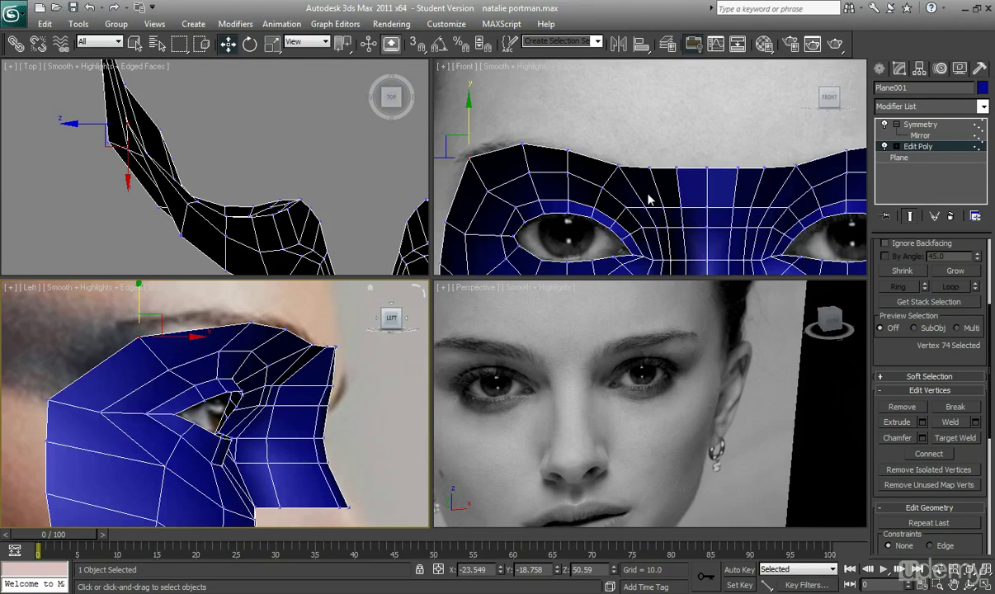
Extrude the six upper border edges of the brow upward to Z about 58.51 to start the forehead.
scroll(648, 199, "down", 4)
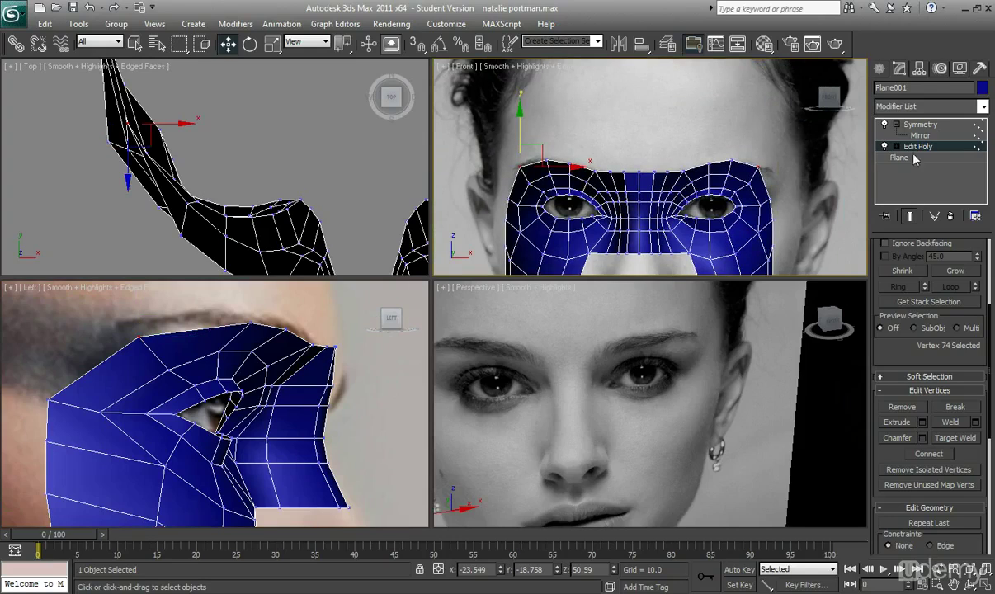
scroll(993, 329, "up", 5)
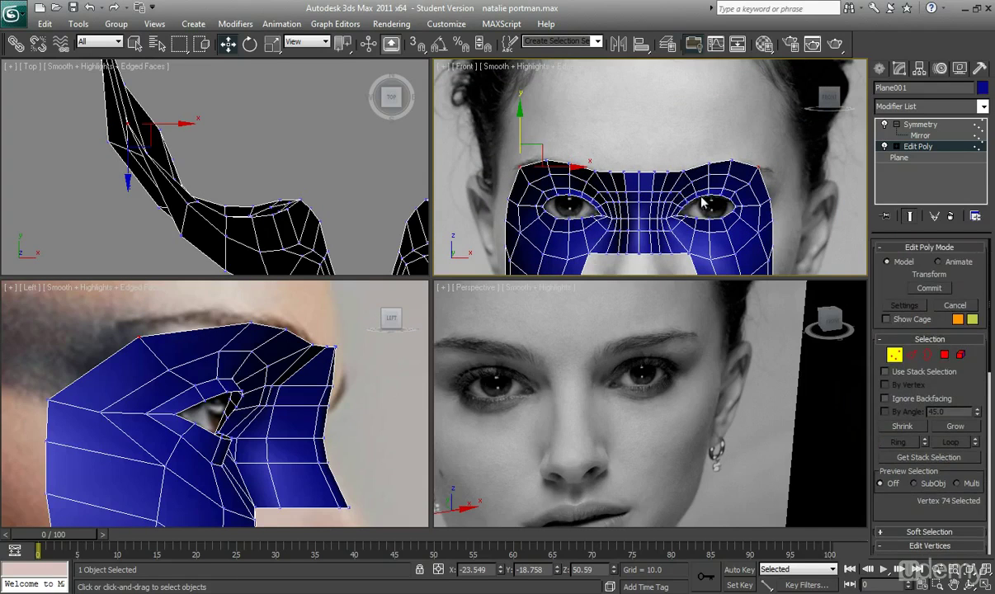
left_click(911, 354)
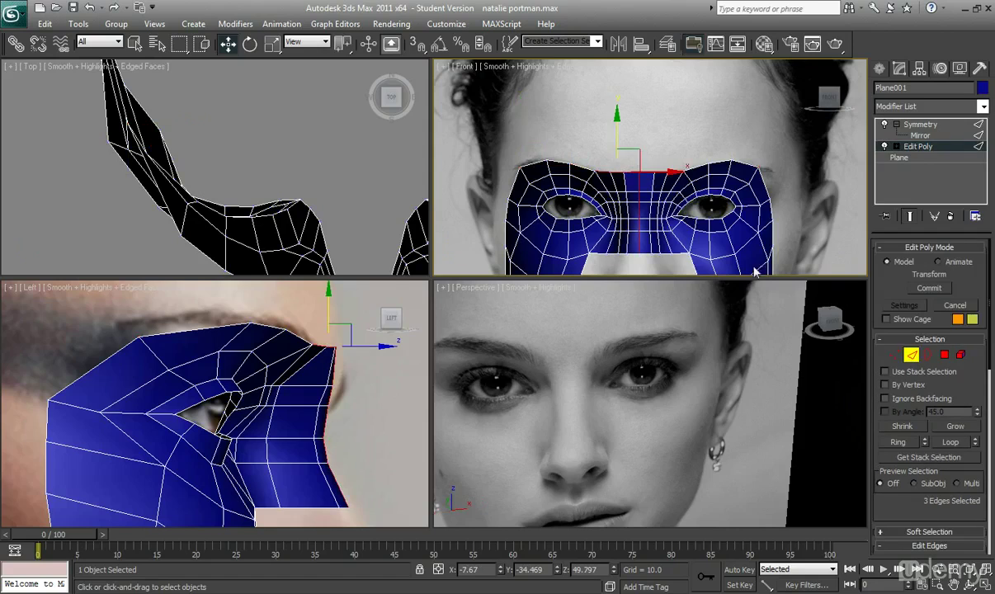
scroll(627, 178, "up", 3)
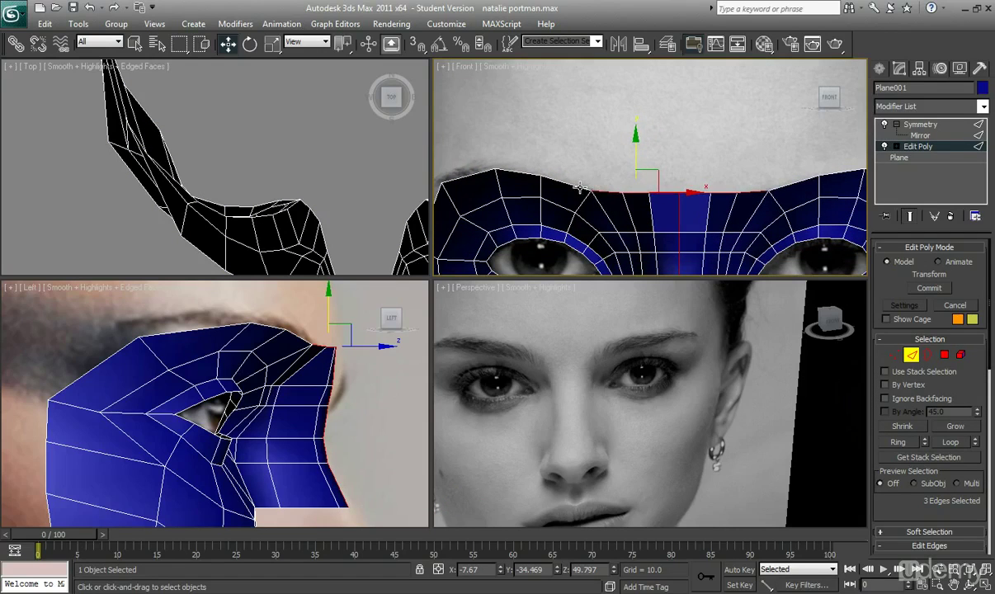
left_click(580, 188, "ctrl")
scroll(561, 184, "down", 4)
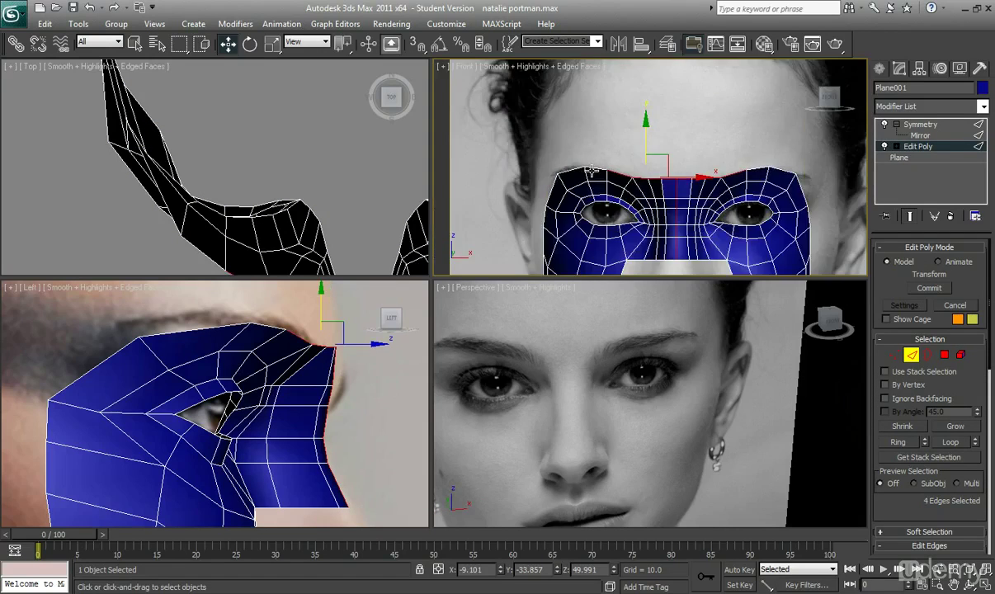
left_click(591, 170, "ctrl")
left_click(579, 170, "ctrl")
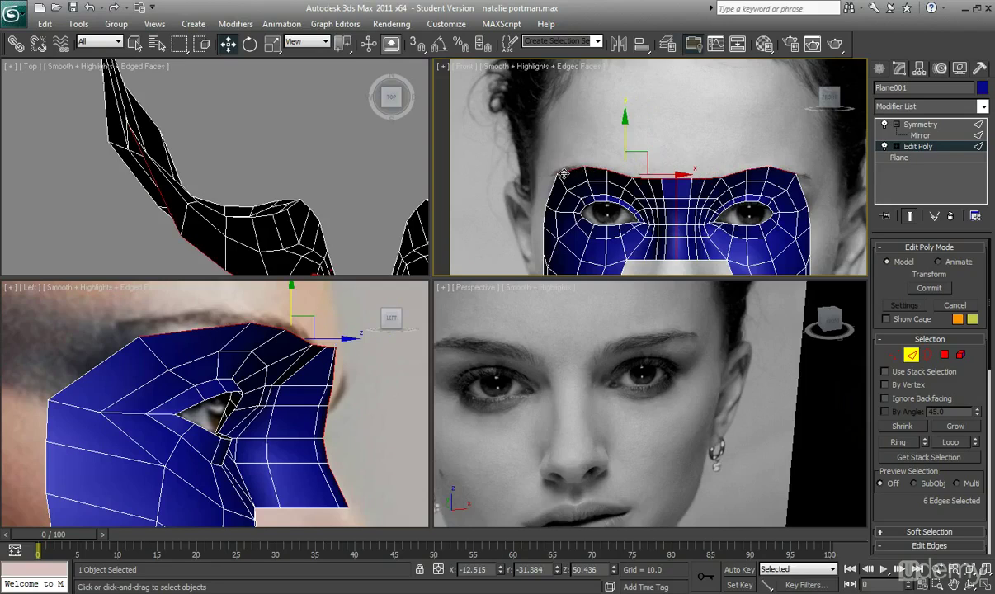
middle_click_drag(661, 182, 624, 194)
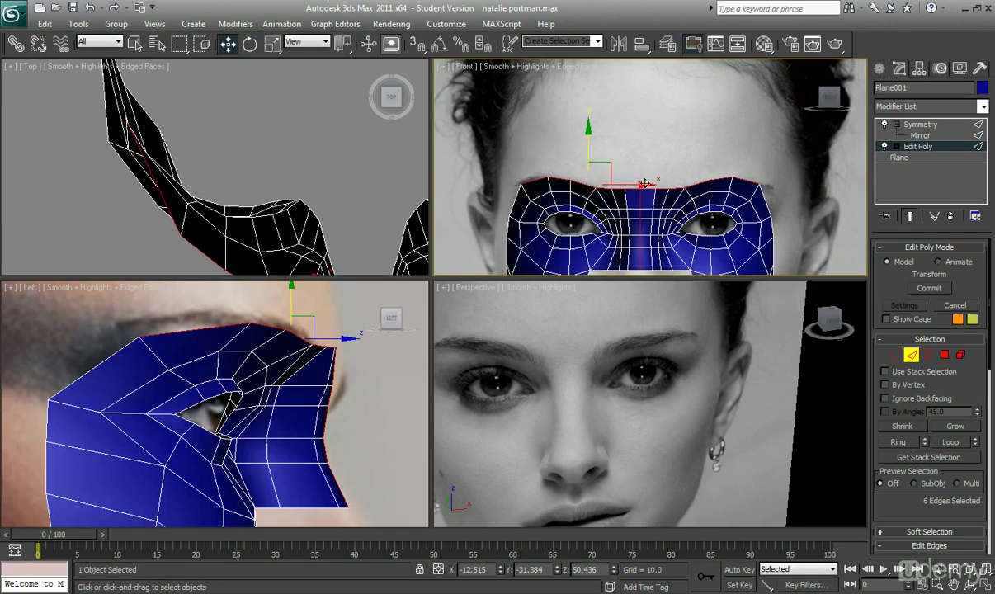
scroll(627, 173, "up", 3)
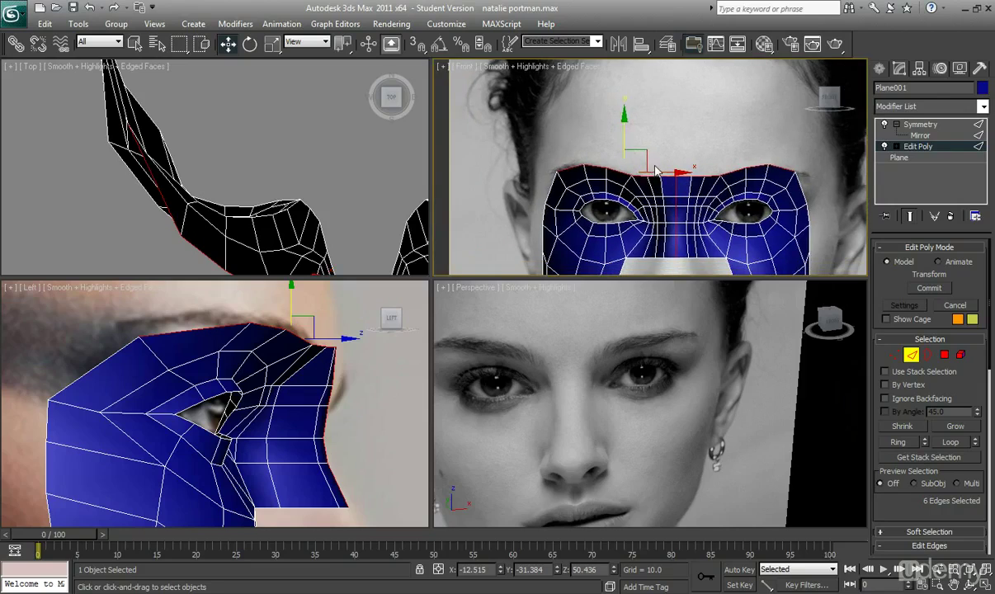
left_click_drag(614, 156, 625, 89, "shift")
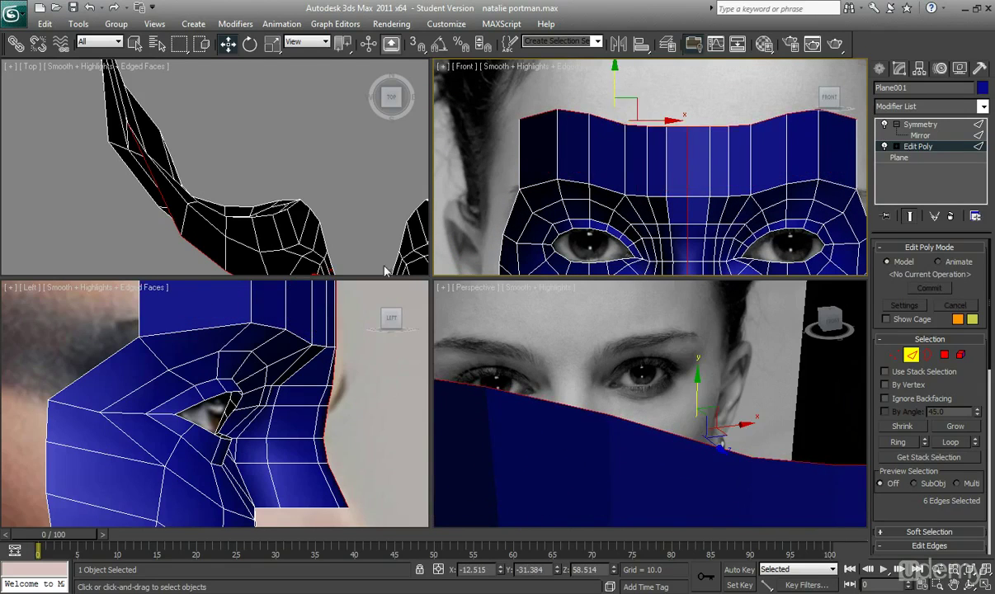
Move the extruded forehead edges back to Y about -30.00 so they follow the forehead slope in the side photo.
middle_click_drag(331, 341, 299, 392)
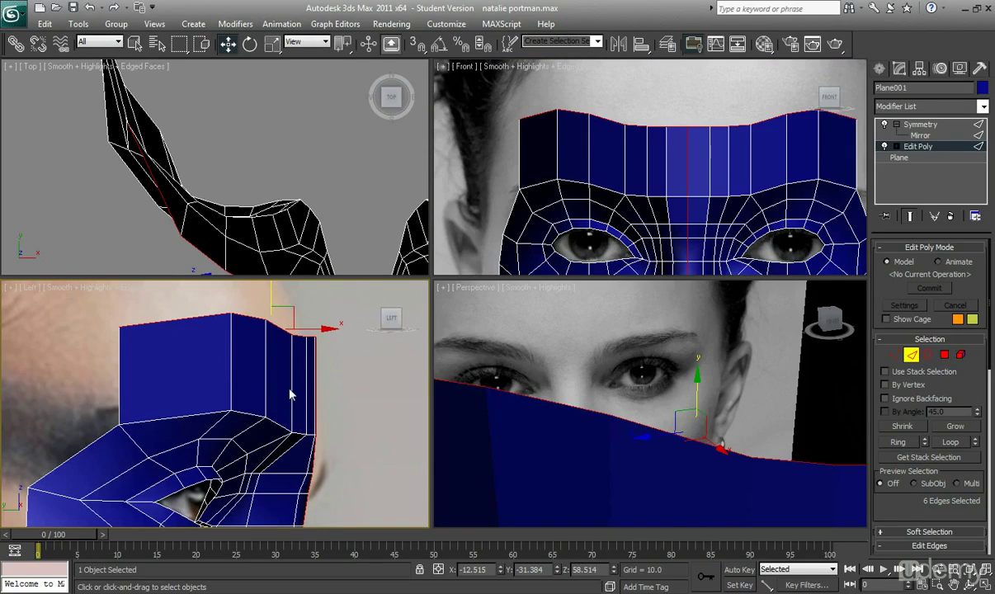
scroll(590, 249, "up", 2)
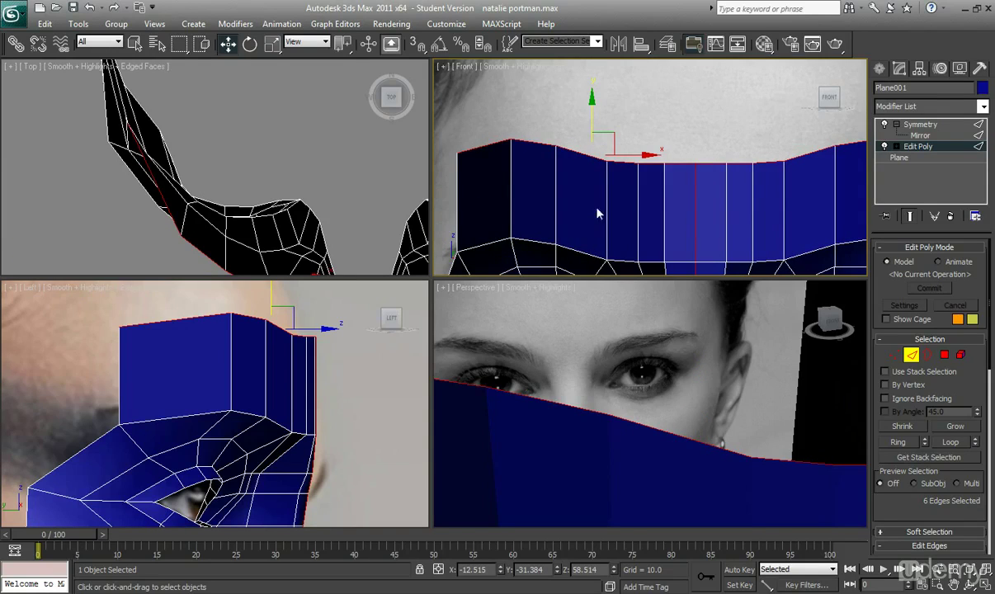
scroll(600, 189, "down", 2)
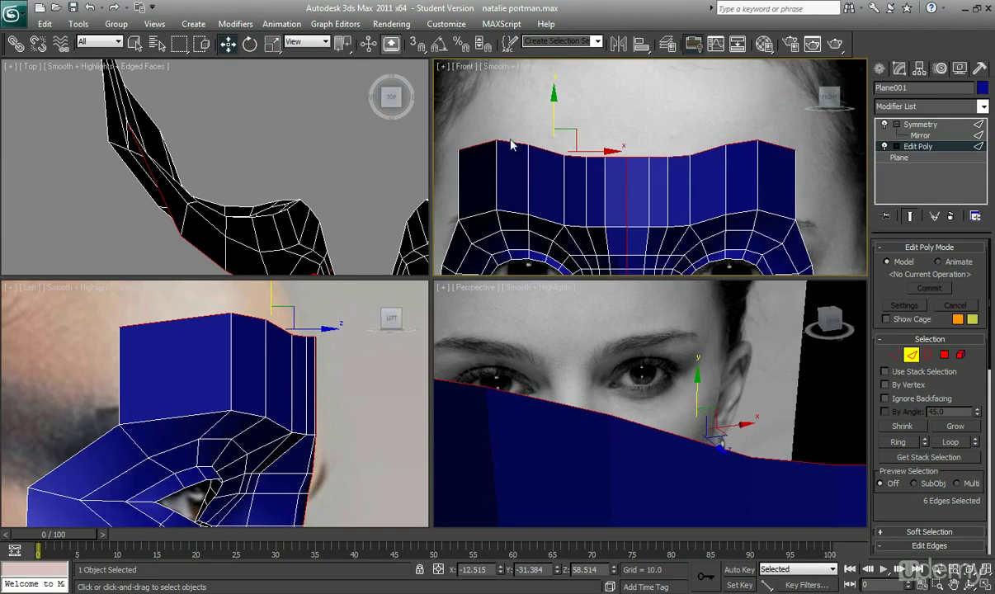
middle_click_drag(653, 188, 701, 192)
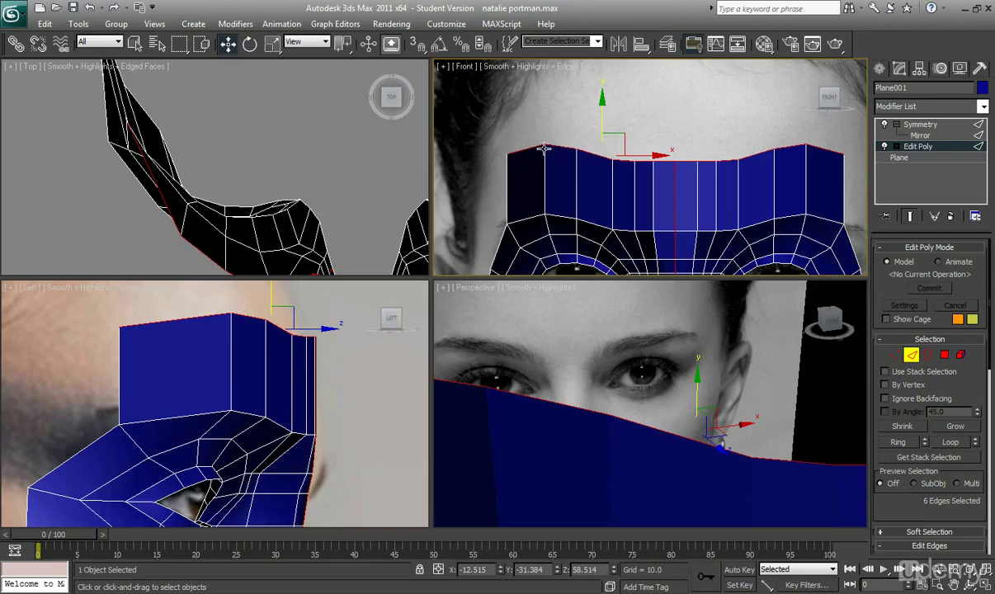
middle_click_drag(801, 154, 726, 151)
scroll(716, 152, "down", 2)
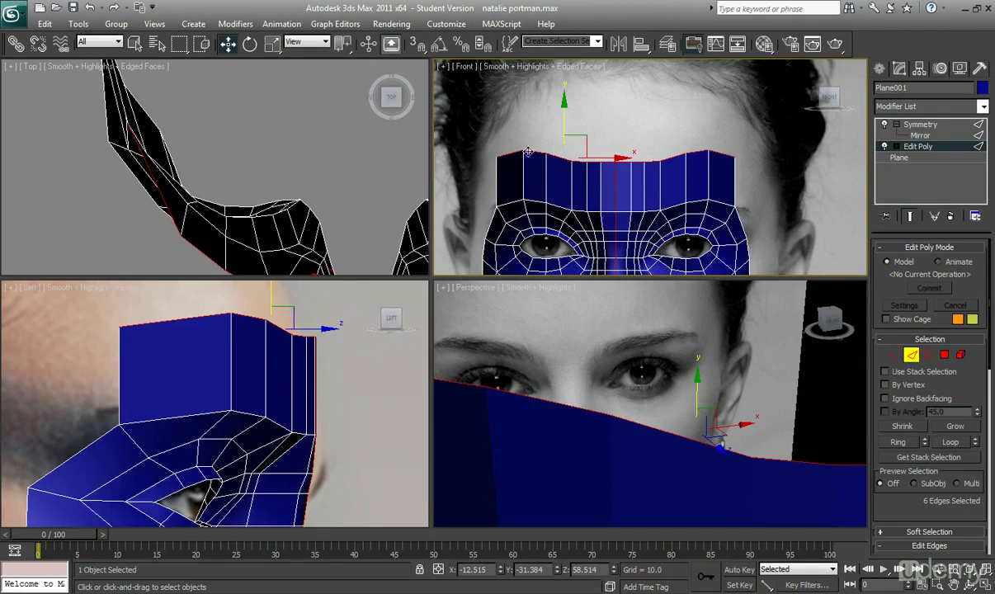
middle_click_drag(330, 340, 331, 371)
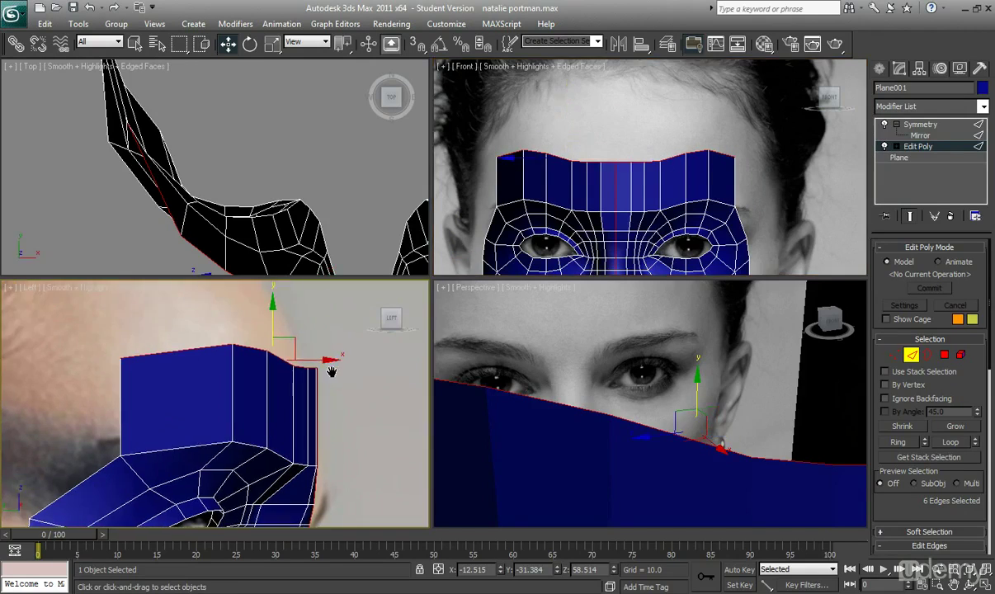
left_click_drag(321, 360, 305, 360)
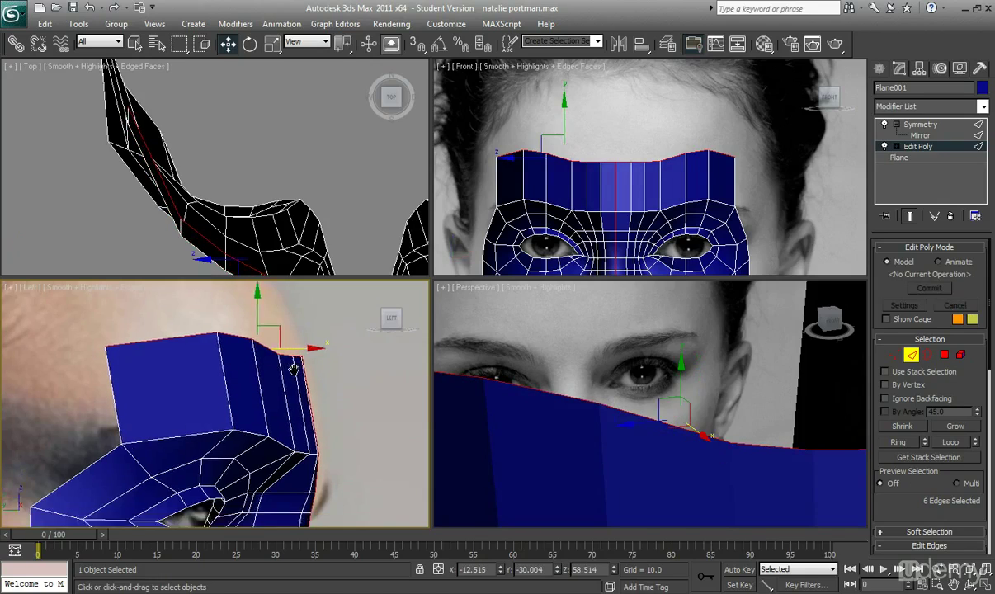
scroll(299, 363, "down", 1)
scroll(241, 360, "down", 1)
scroll(241, 361, "up", 3)
Lower the outermost upper vertex of the forehead strip and spread it and its neighbours outward in the front view.
left_click(894, 354)
middle_click_drag(509, 183, 583, 175)
scroll(583, 175, "up", 2)
left_click_drag(537, 147, 522, 196)
left_click_drag(596, 144, 581, 134)
left_click_drag(502, 149, 547, 143)
Shift the inner upper vertices of the forehead strip slightly outward to even out their spacing.
left_click_drag(620, 144, 672, 150)
left_click(699, 128)
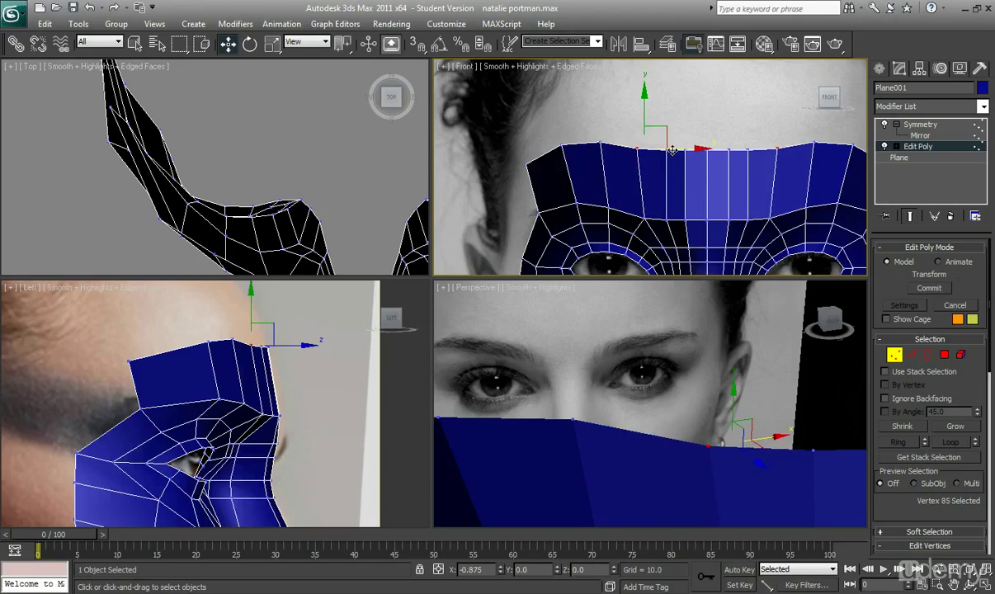
left_click(675, 139)
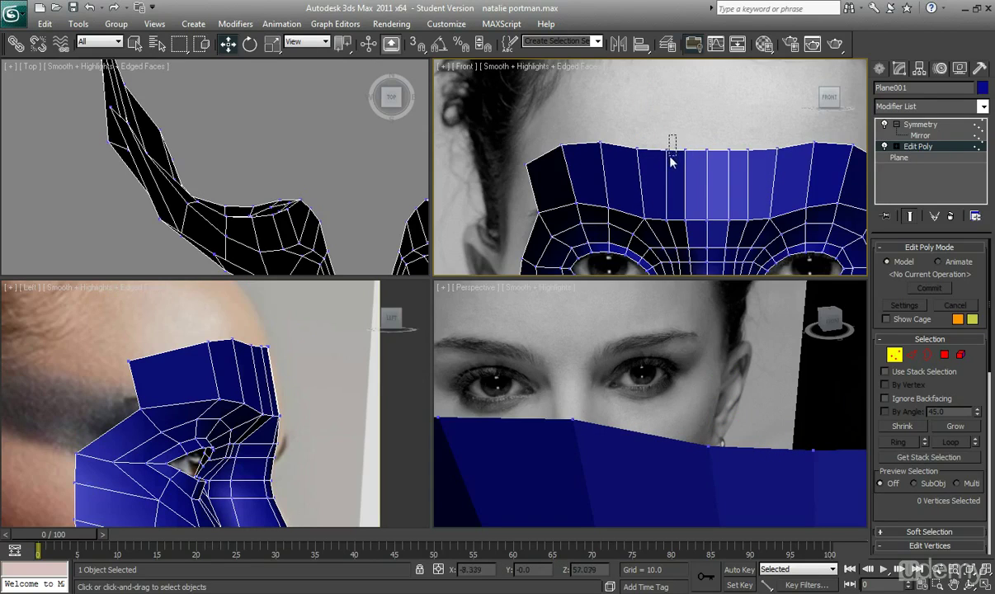
left_click(662, 149)
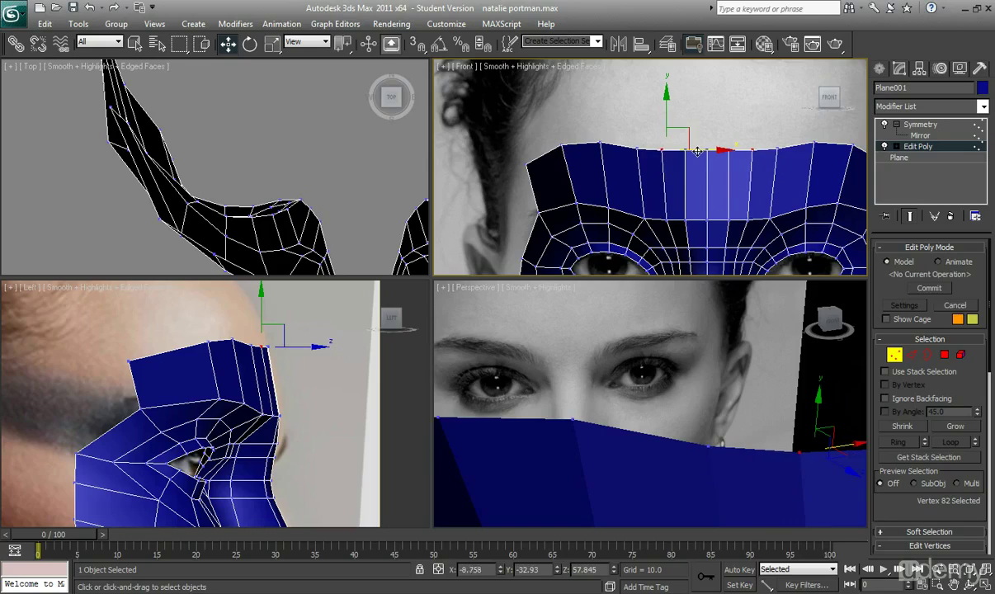
Select the seven upper border vertices of the forehead strip and scale them vertically into one straight horizontal row.
scroll(646, 158, "down", 4)
left_click_drag(542, 122, 744, 178)
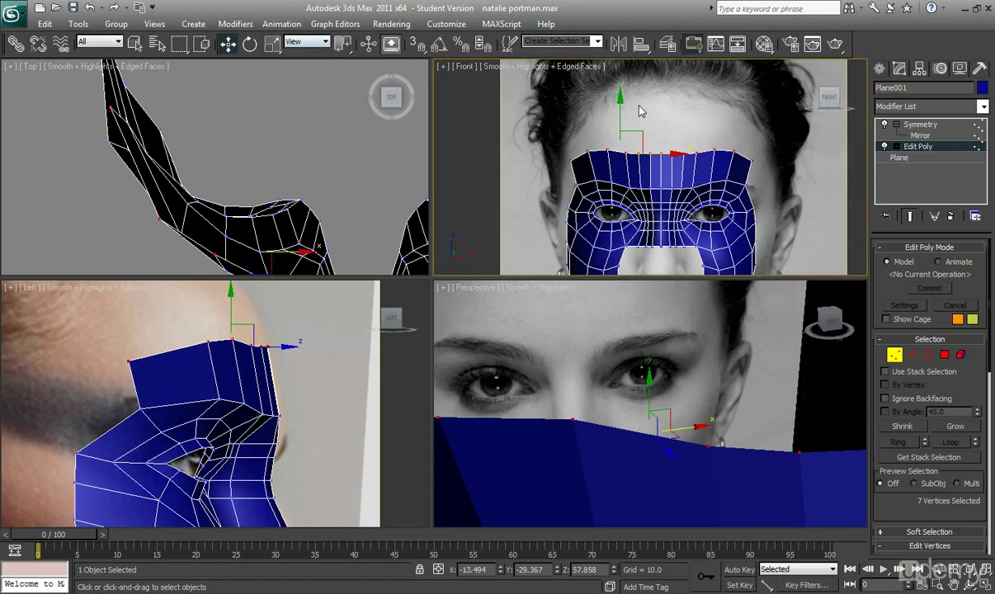
scroll(615, 158, "up", 3)
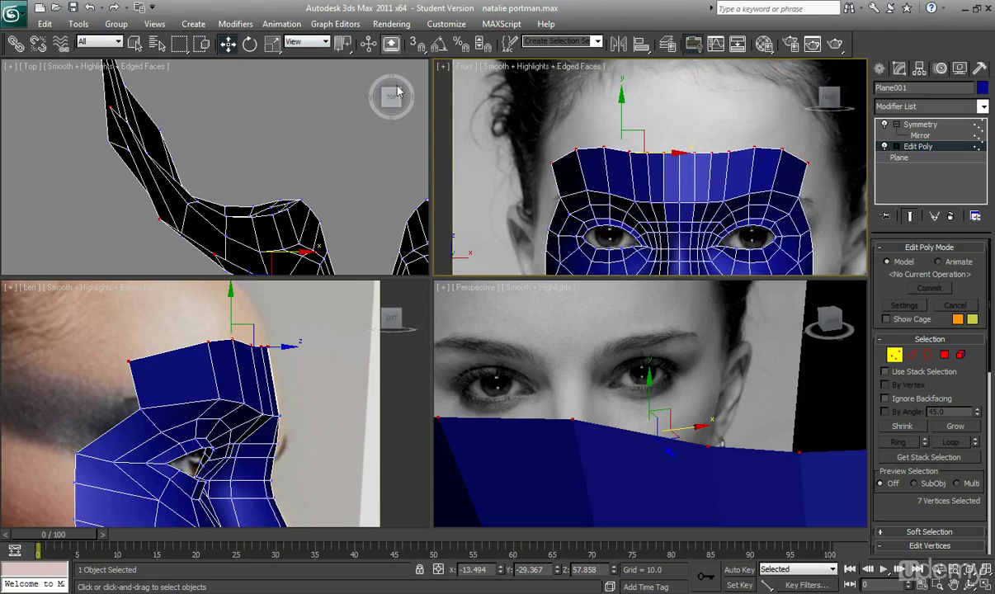
left_click(272, 44)
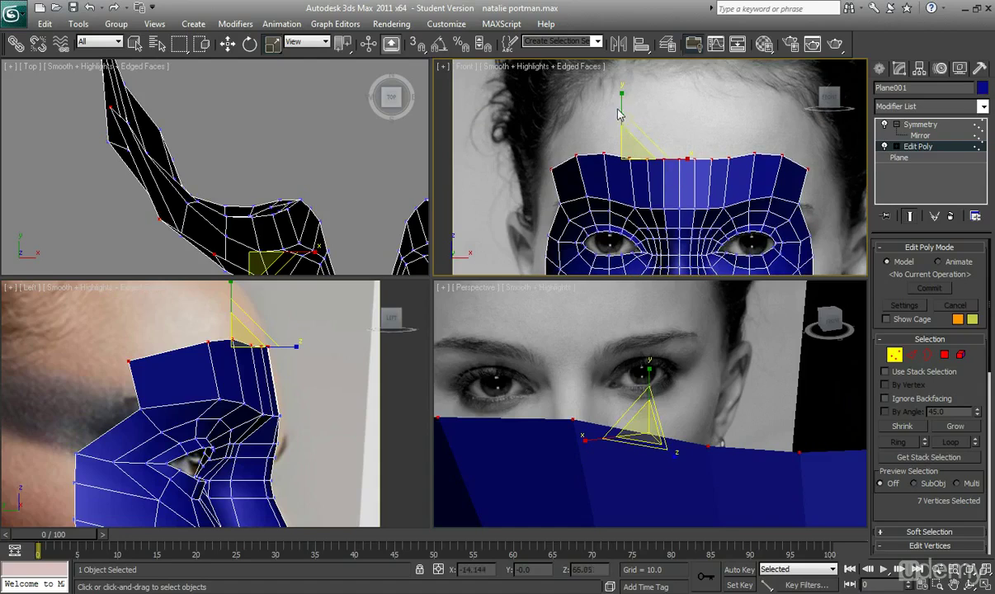
left_click_drag(623, 115, 624, 485)
middle_click_drag(557, 175, 544, 159)
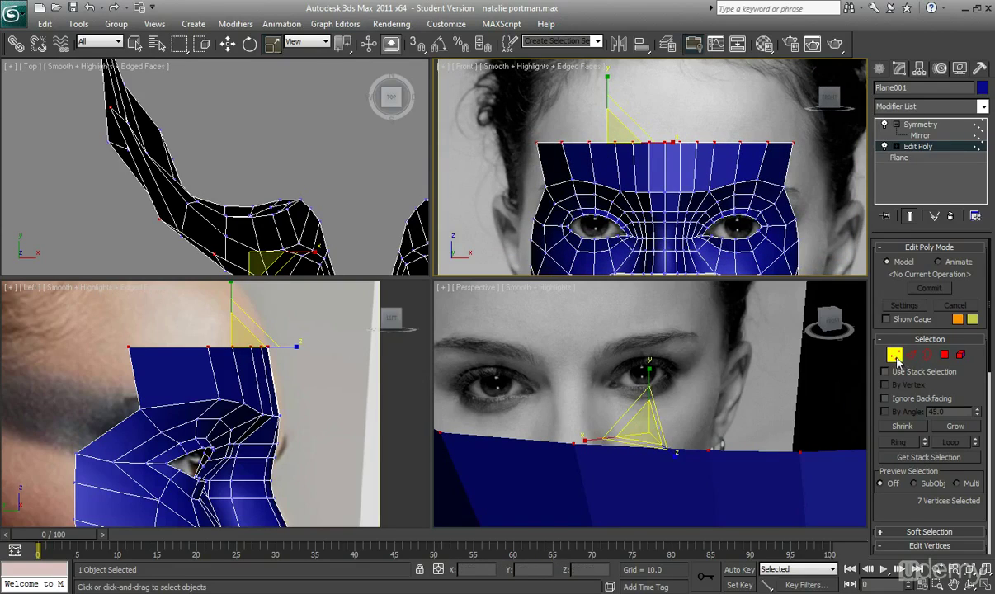
Lower the outer upper vertices of the forehead strip progressively so the row forms a gentle arch in the front view.
left_click(227, 44)
left_click(590, 165)
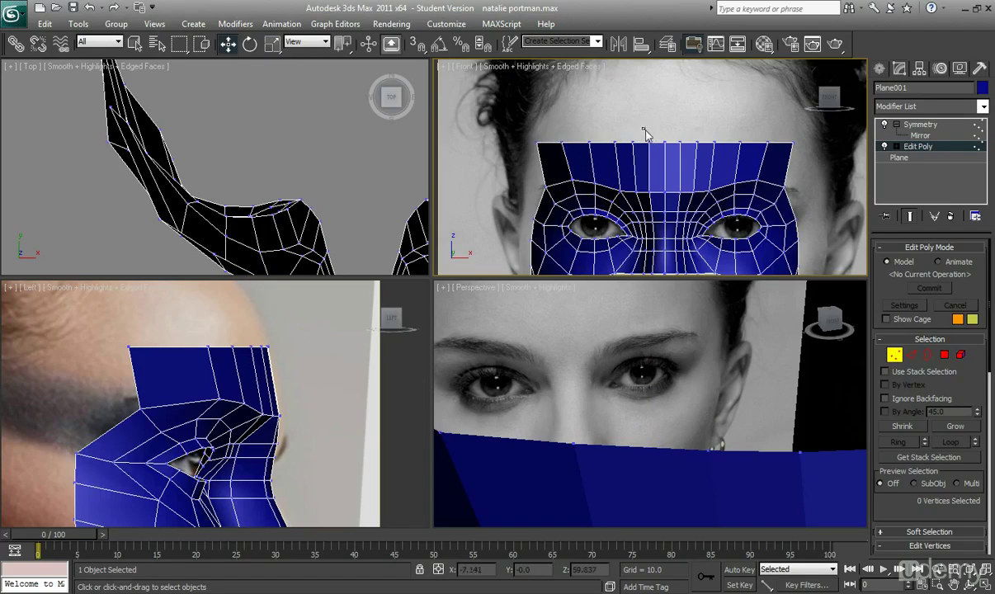
left_click_drag(544, 156, 571, 158)
left_click_drag(553, 115, 601, 164)
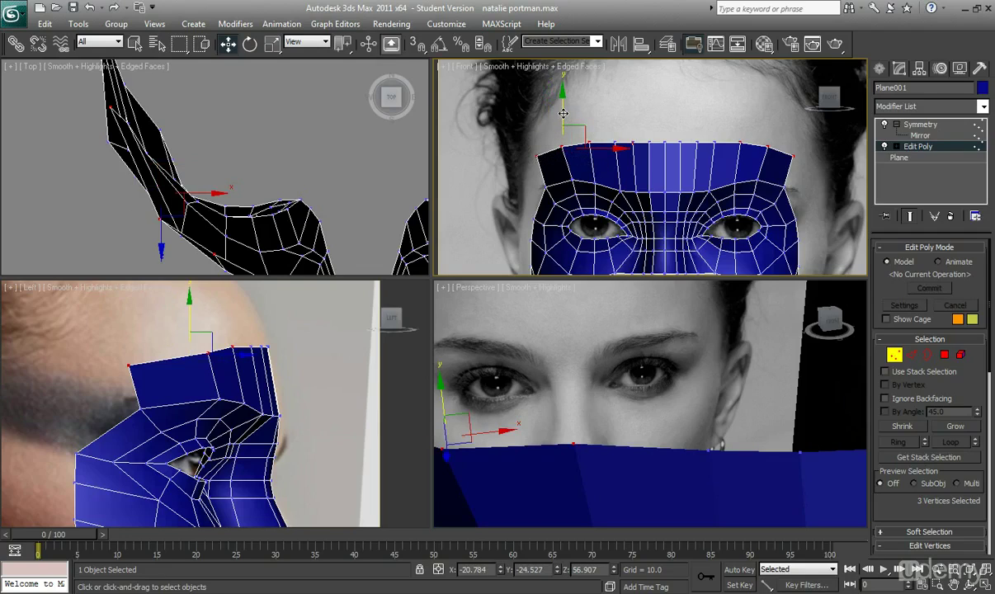
left_click_drag(554, 117, 623, 165)
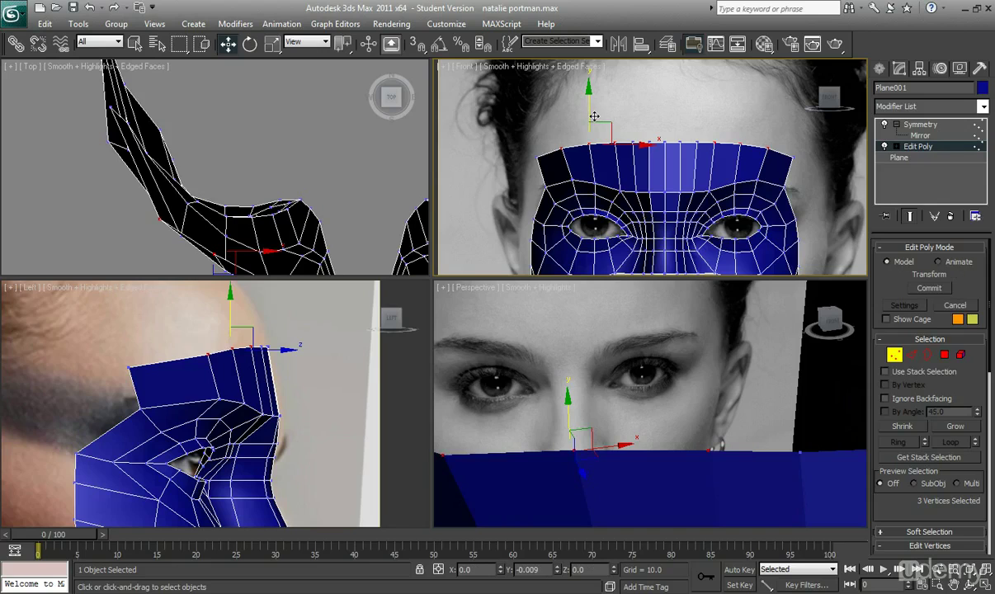
left_click_drag(594, 117, 594, 118)
left_click(654, 175)
Examine the mask's forehead strip and eye-area edge flow against the front reference photo.
scroll(654, 175, "down", 3)
middle_click_drag(652, 169, 637, 128)
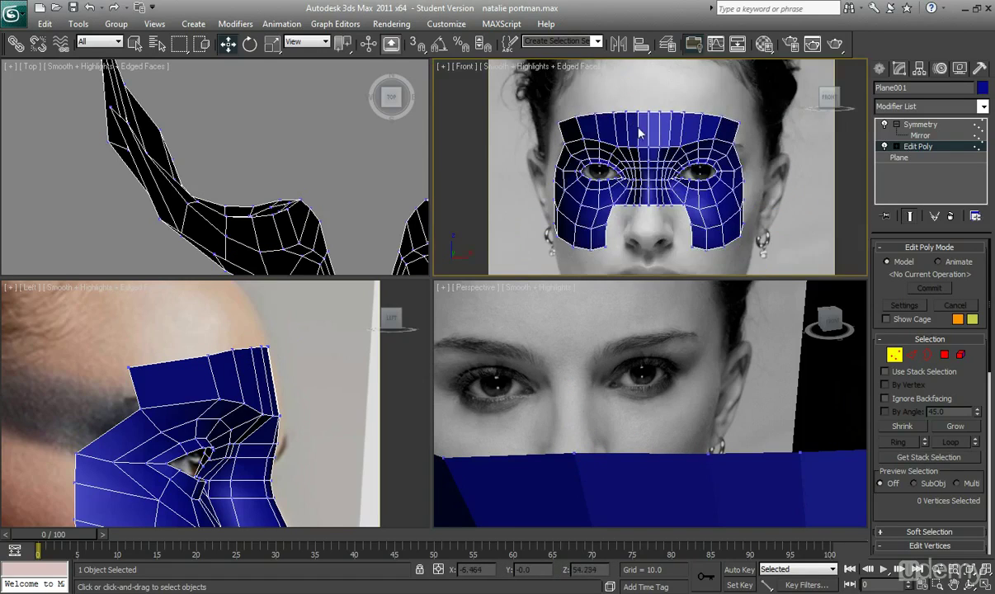
middle_click_drag(680, 191, 608, 129)
scroll(660, 169, "up", 3)
scroll(609, 130, "up", 1)
scroll(586, 141, "down", 2)
scroll(627, 169, "up", 5)
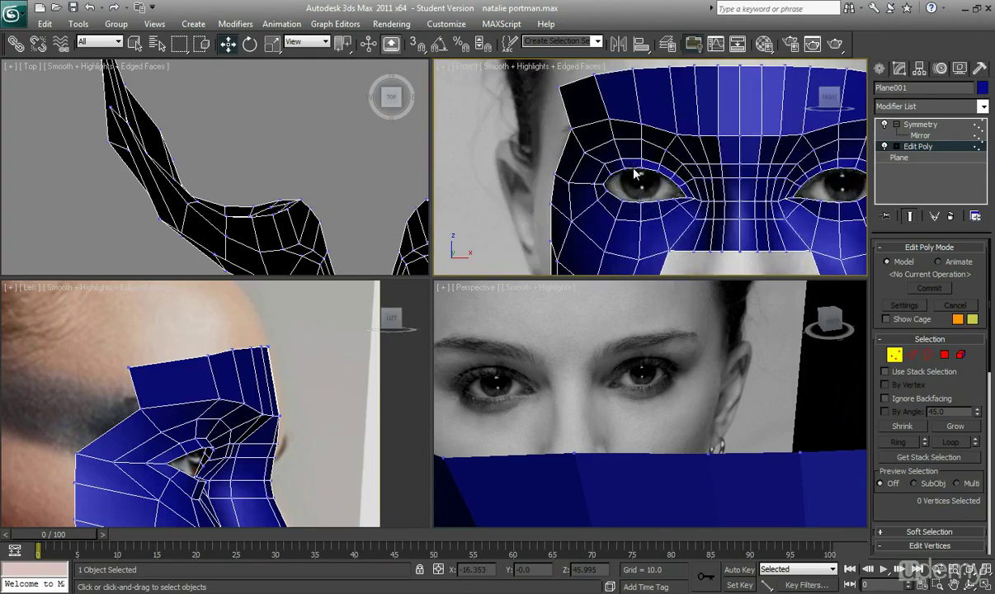
middle_click_drag(631, 174, 596, 174)
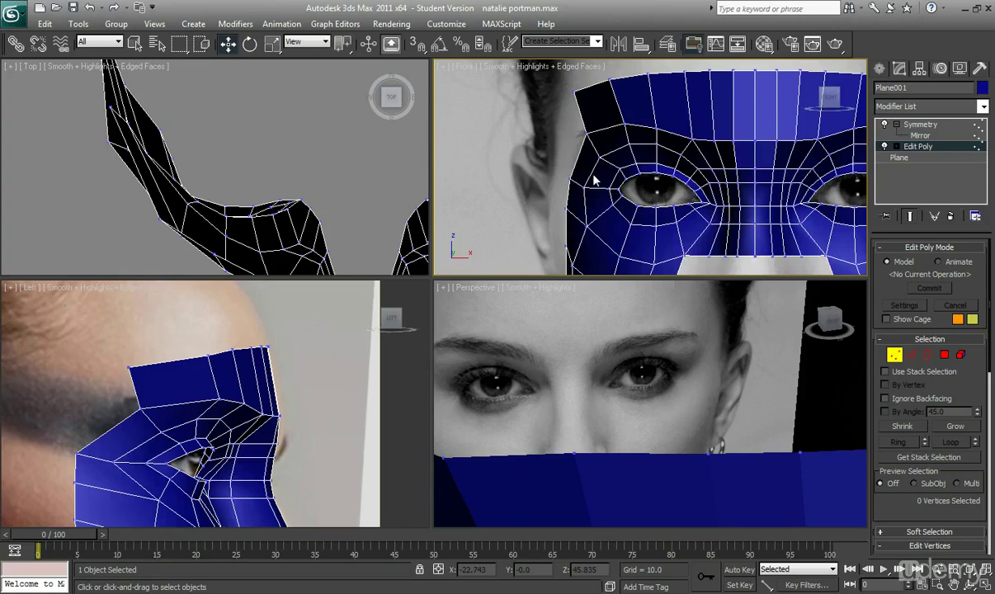
scroll(599, 182, "down", 4)
scroll(651, 157, "up", 1)
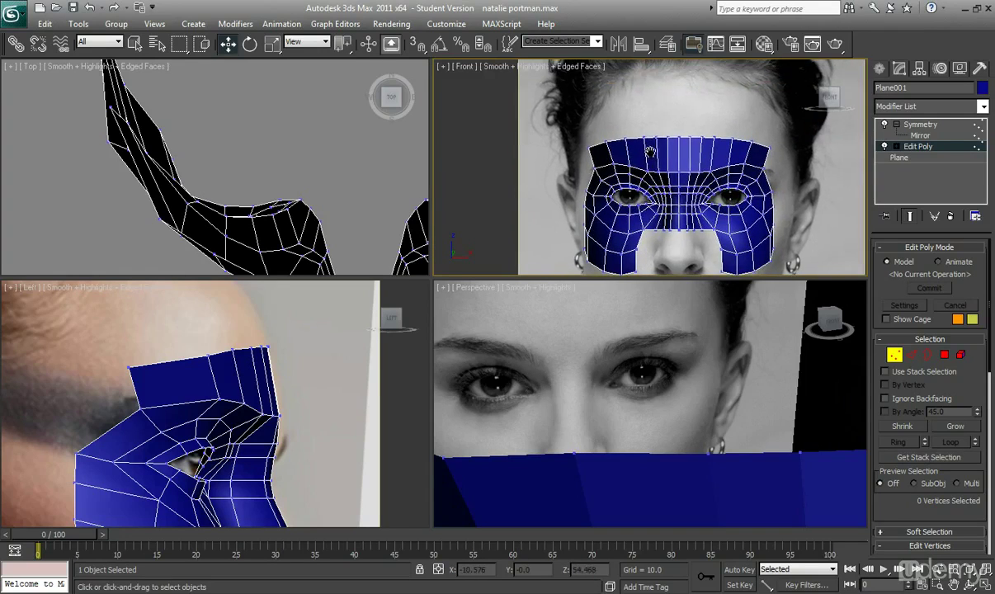
Extrude the six upper border edges twice along the forehead slope in the side view, to Z about 65.63 and about 71.23.
left_click(911, 354)
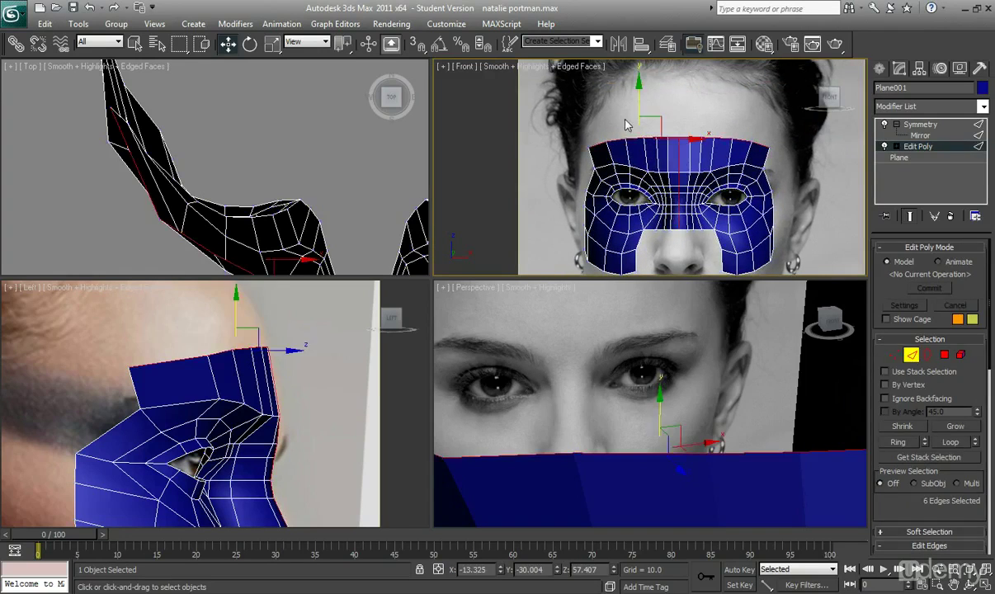
scroll(611, 137, "up", 4)
scroll(657, 186, "down", 3)
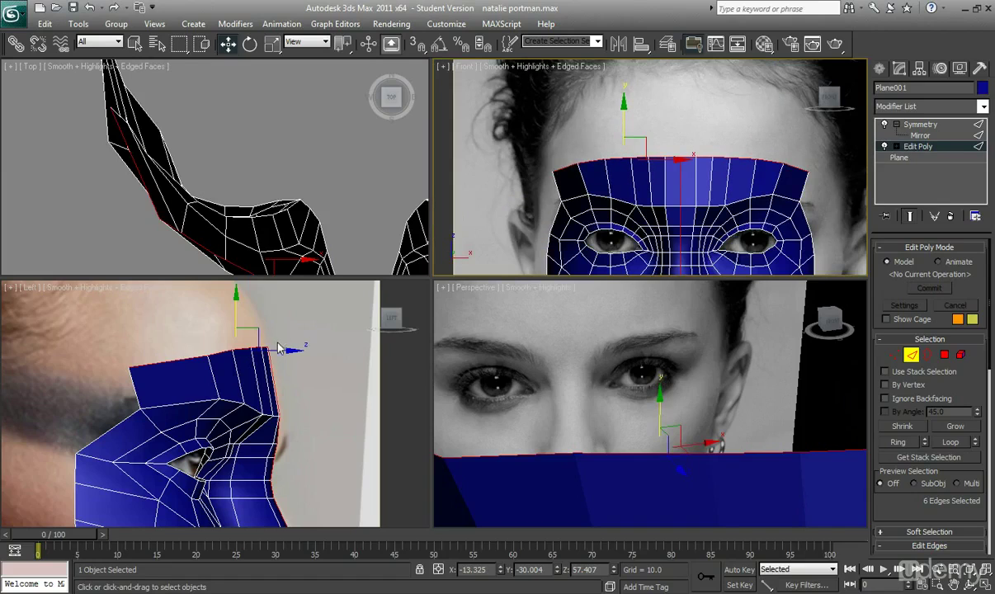
scroll(280, 349, "down", 2)
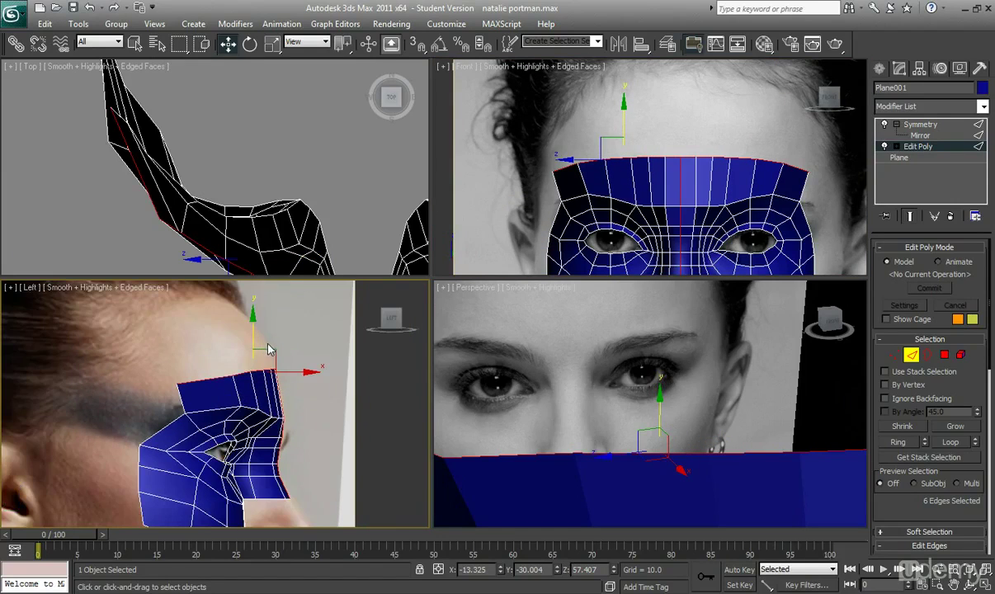
left_click_drag(254, 326, 246, 298)
middle_click_drag(245, 325, 280, 388)
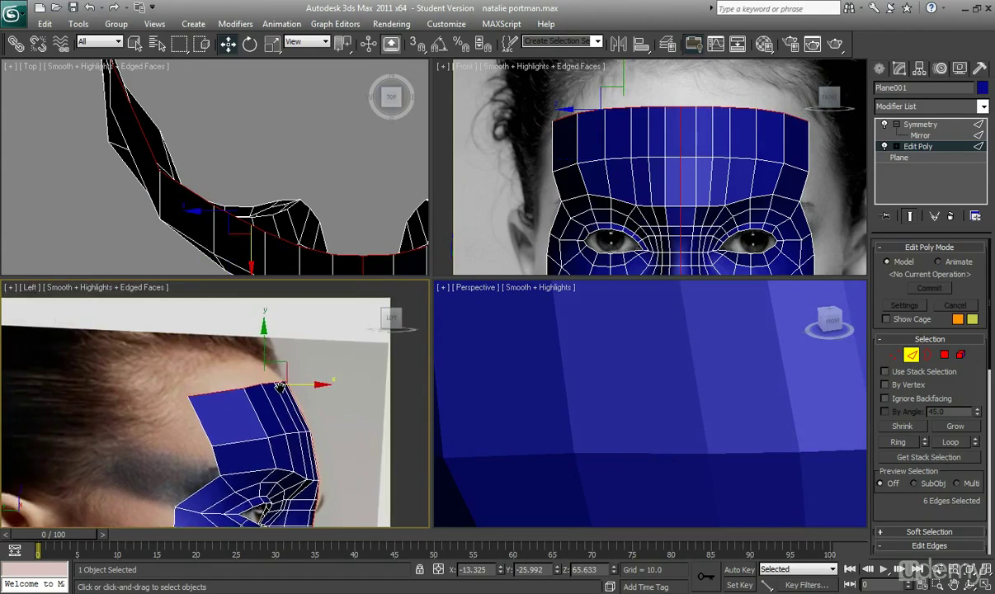
left_click_drag(286, 363, 241, 332, "shift")
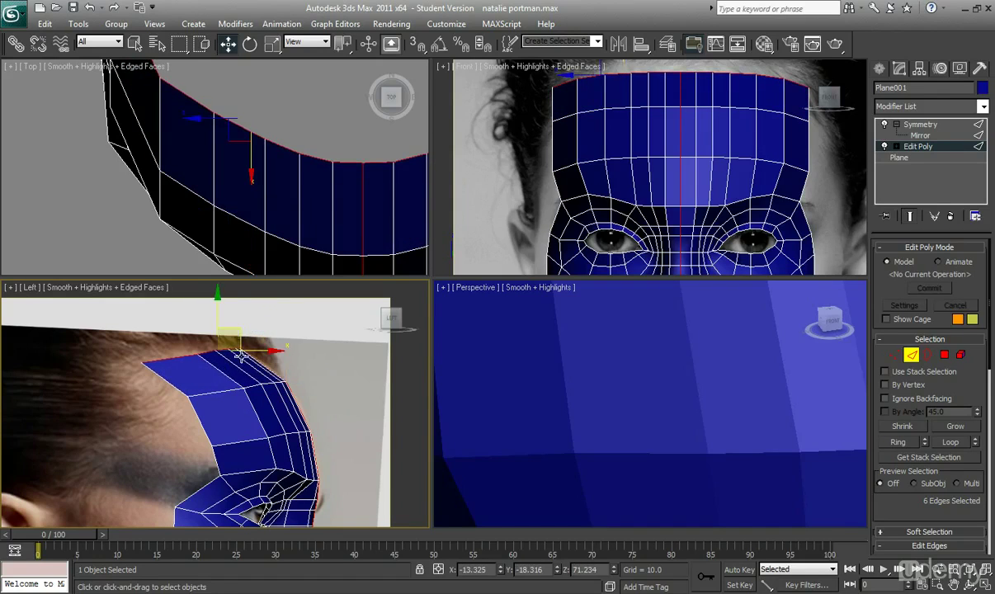
Move the outermost vertex of the first forehead row above the brow slightly inward in the front view.
left_click(894, 354)
left_click(557, 417)
key("z")
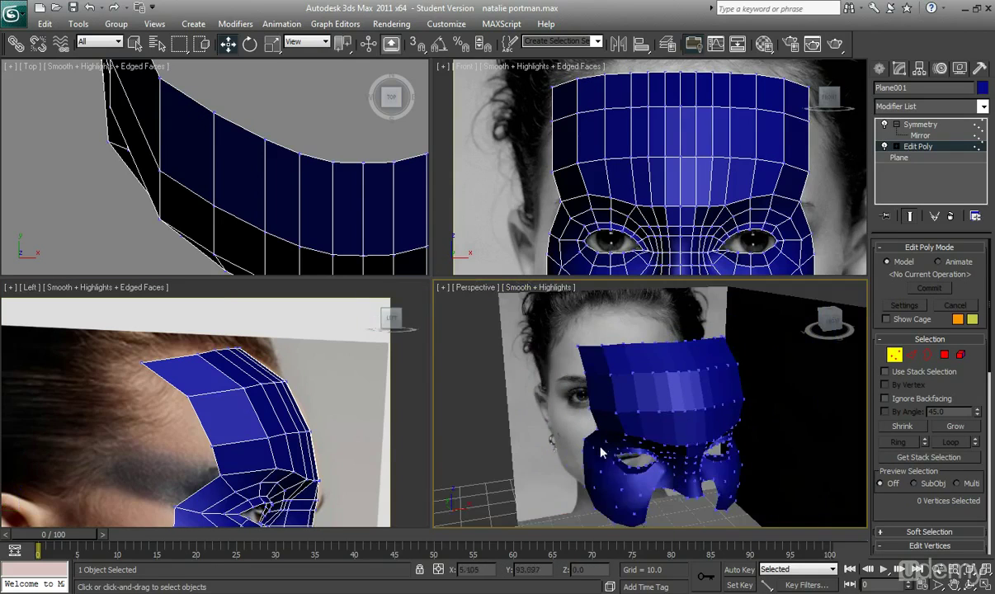
middle_click_drag(602, 452, 575, 424, "alt")
left_click(553, 171)
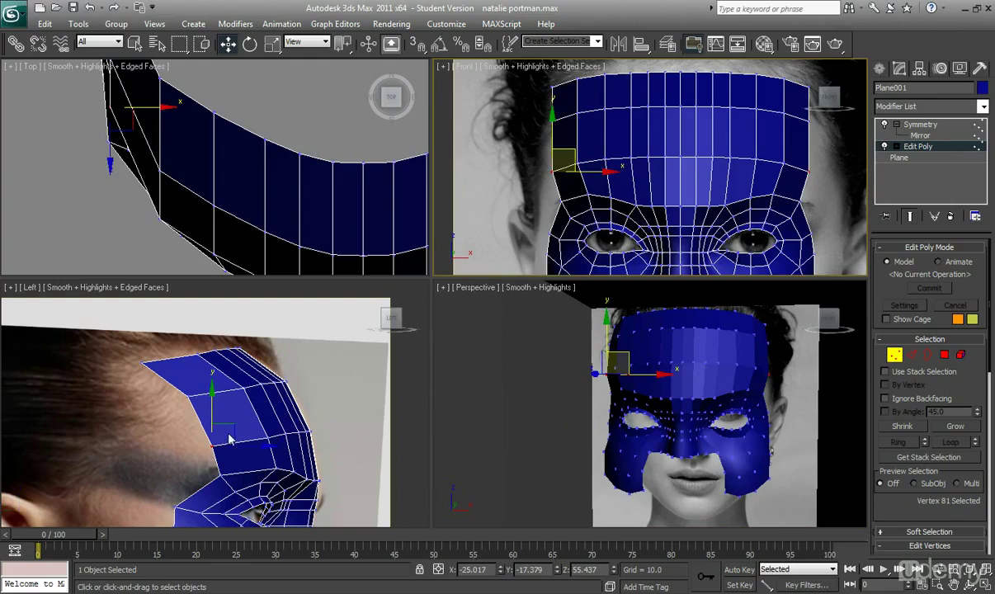
middle_click_drag(230, 439, 236, 389)
middle_click_drag(668, 399, 677, 429, "alt")
middle_click_drag(596, 240, 600, 244)
left_click_drag(586, 175, 592, 175)
Shift the next two vertices of that forehead row slightly inward to even out the column spacing.
left_click(585, 164)
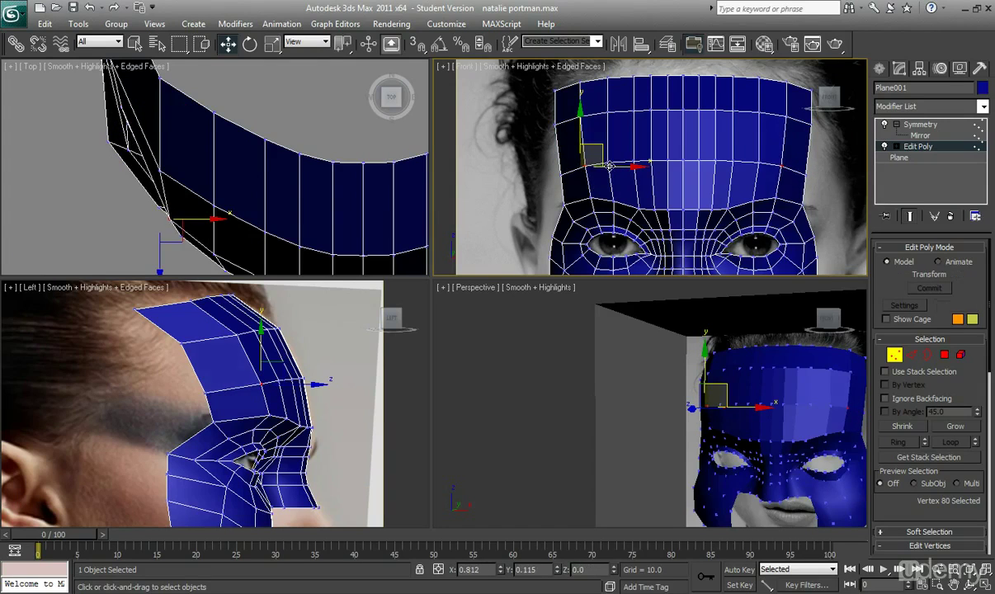
left_click(609, 164)
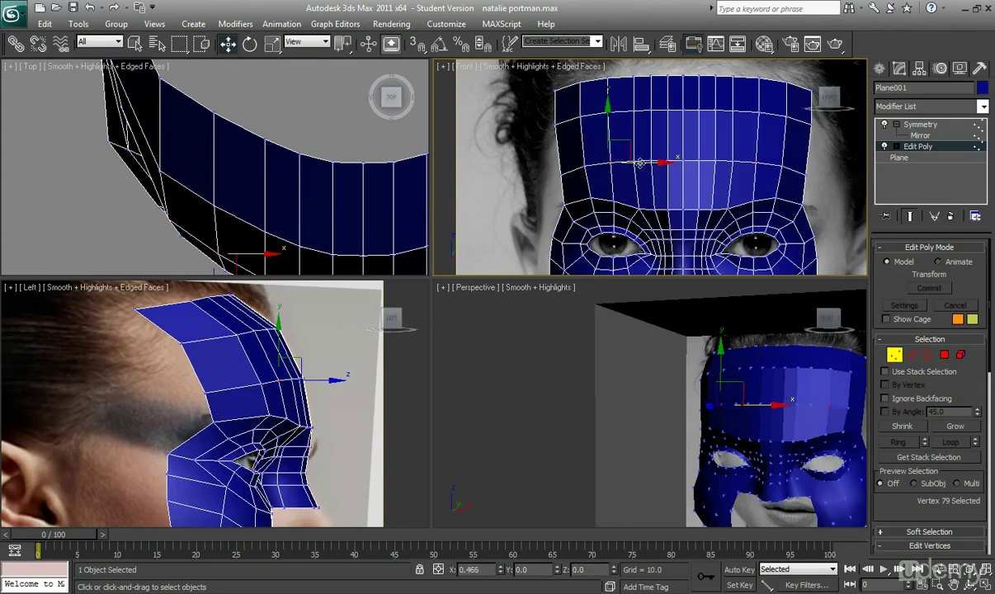
scroll(567, 162, "down", 1)
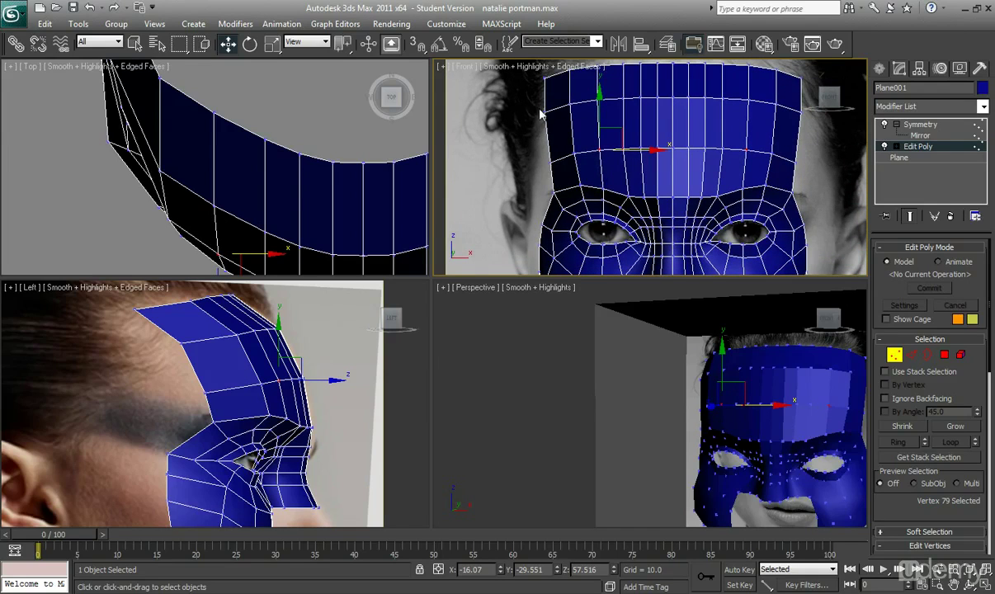
Round the forehead's upper outer corner by moving its vertex inward and down to X about -24.31, Z about 68.45.
middle_click_drag(541, 114, 553, 132)
left_click_drag(556, 114, 589, 125)
middle_click_drag(712, 375, 731, 414, "alt")
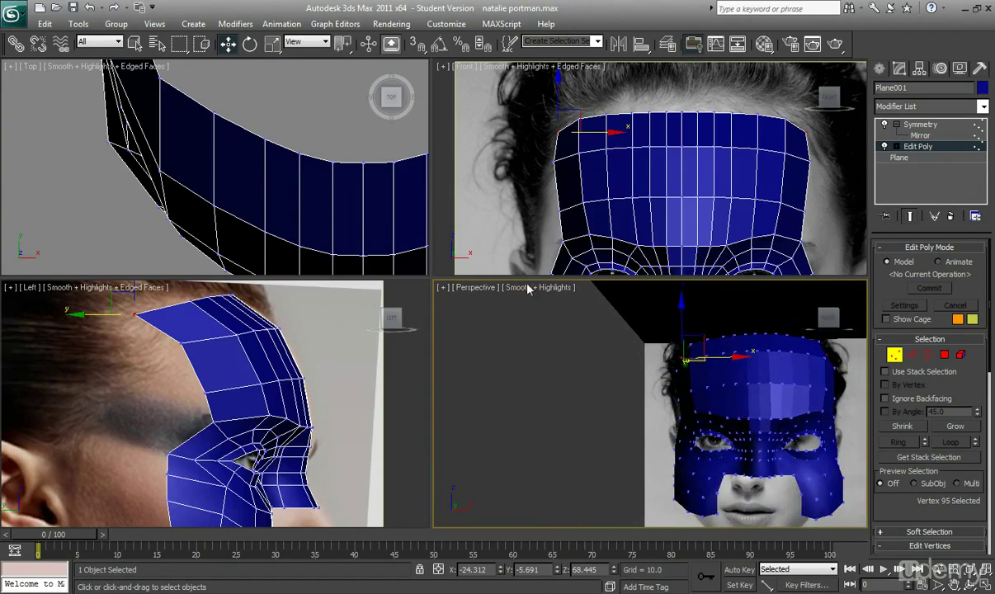
Widen the mask's side border beside the eye slightly and adjust the outer brow vertices in the front view.
middle_click_drag(536, 262, 546, 148)
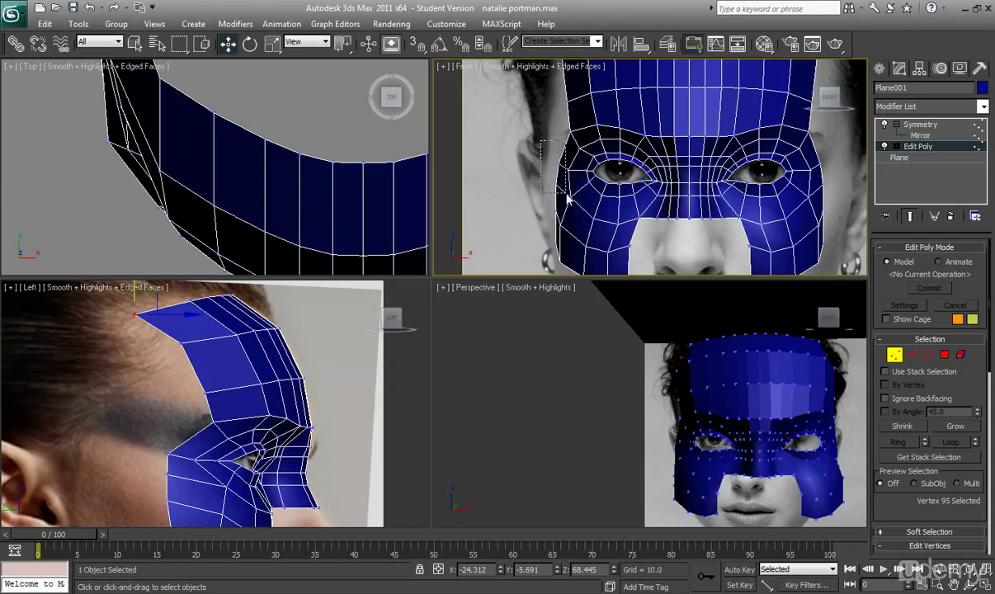
left_click_drag(567, 196, 594, 172)
left_click(540, 130)
left_click(601, 136)
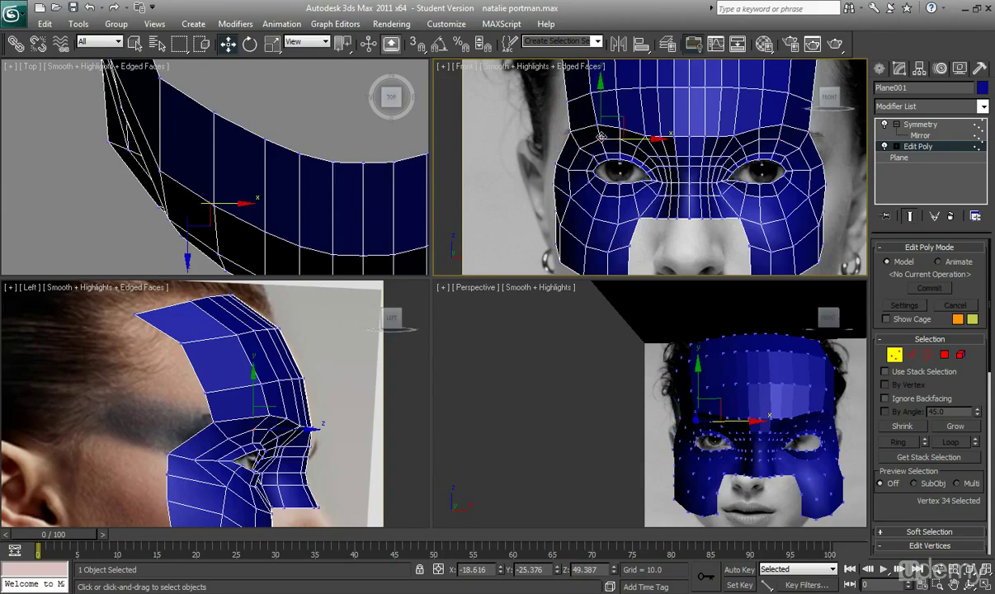
left_click(567, 130)
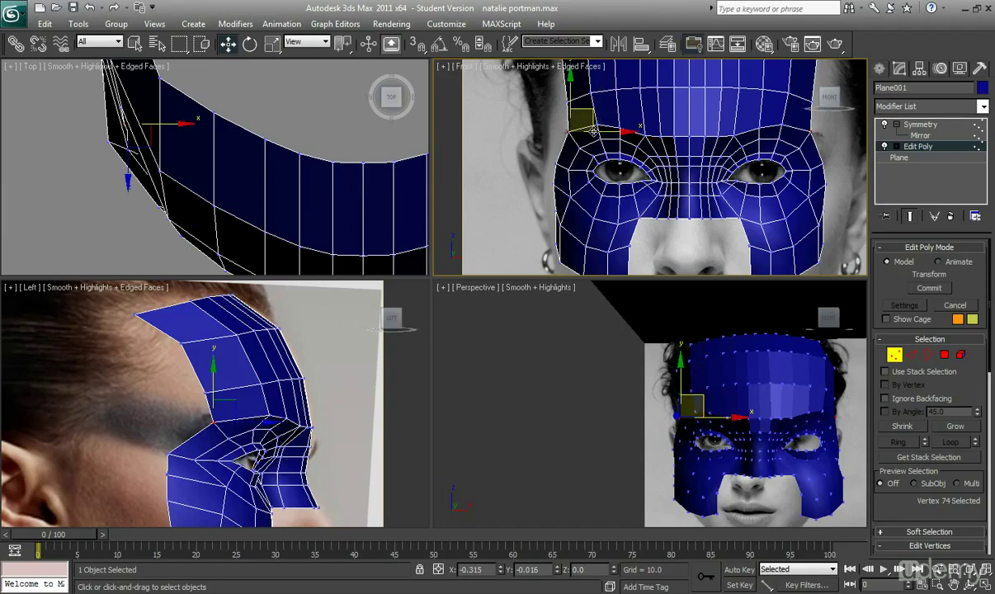
Select the forehead and brow polygons and assign them to smoothing group 1.
left_click(665, 221)
left_click(945, 355)
scroll(666, 184, "down", 2)
left_click_drag(565, 90, 767, 176)
left_click_drag(989, 316, 987, 505)
left_click(887, 467)
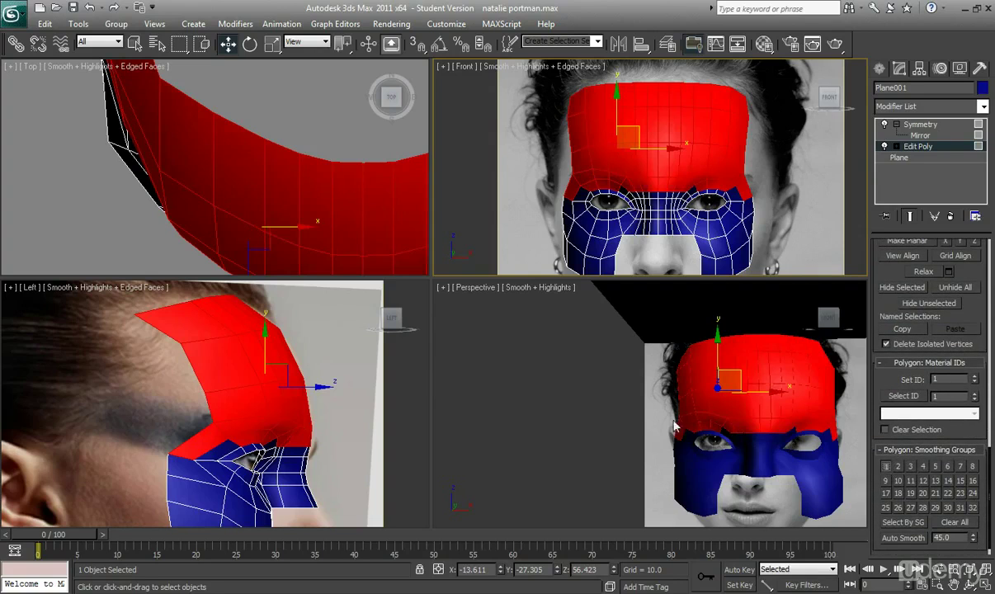
left_click(549, 397)
middle_click_drag(593, 381, 775, 414, "alt")
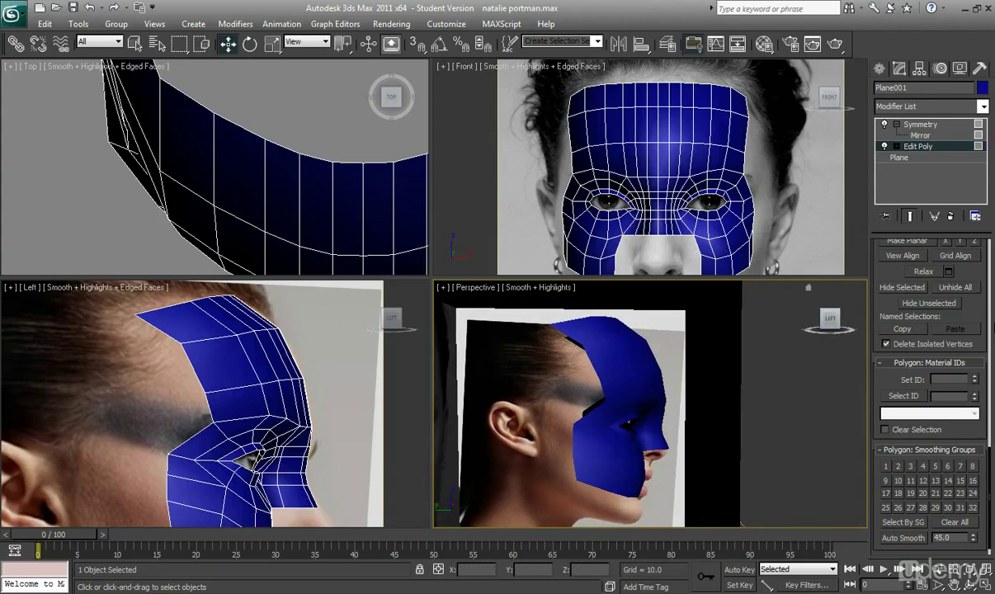
Make the mesh see-through and move six vertices of the first forehead row slightly back to match the side profile.
scroll(887, 324, "up", 10)
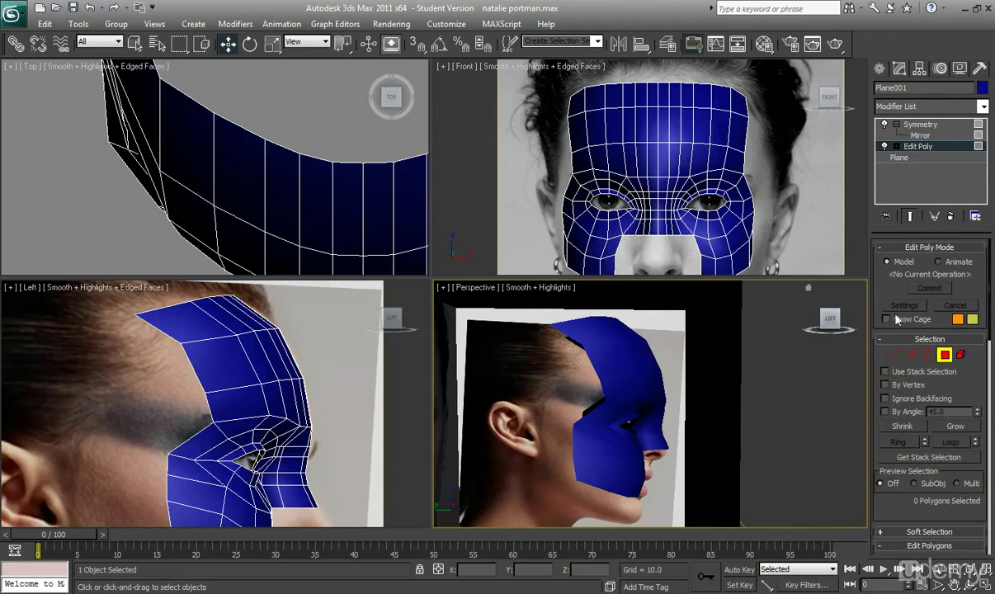
left_click(893, 354)
key("alt+x")
scroll(307, 371, "up", 3)
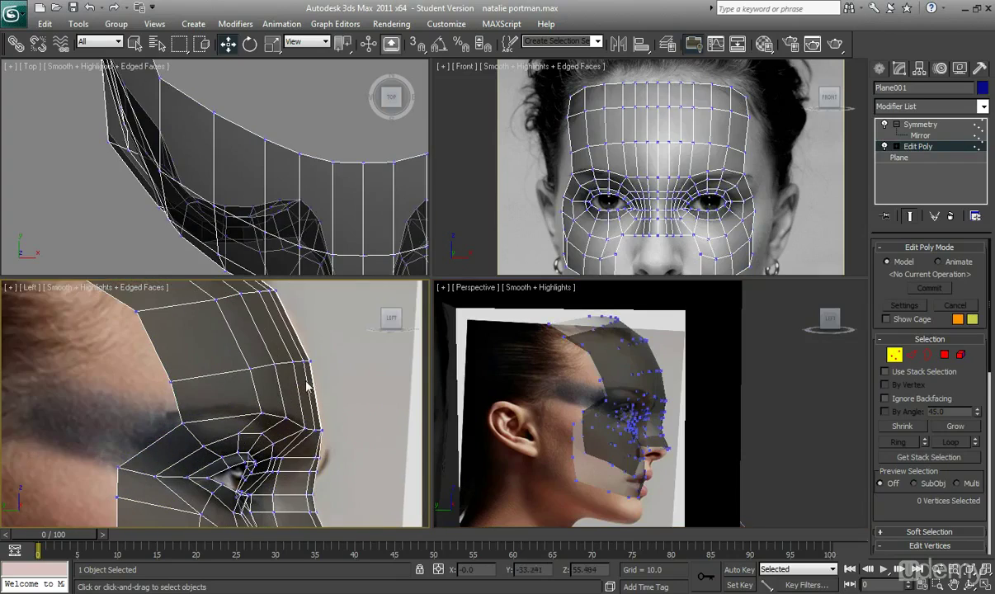
left_click_drag(243, 347, 242, 345)
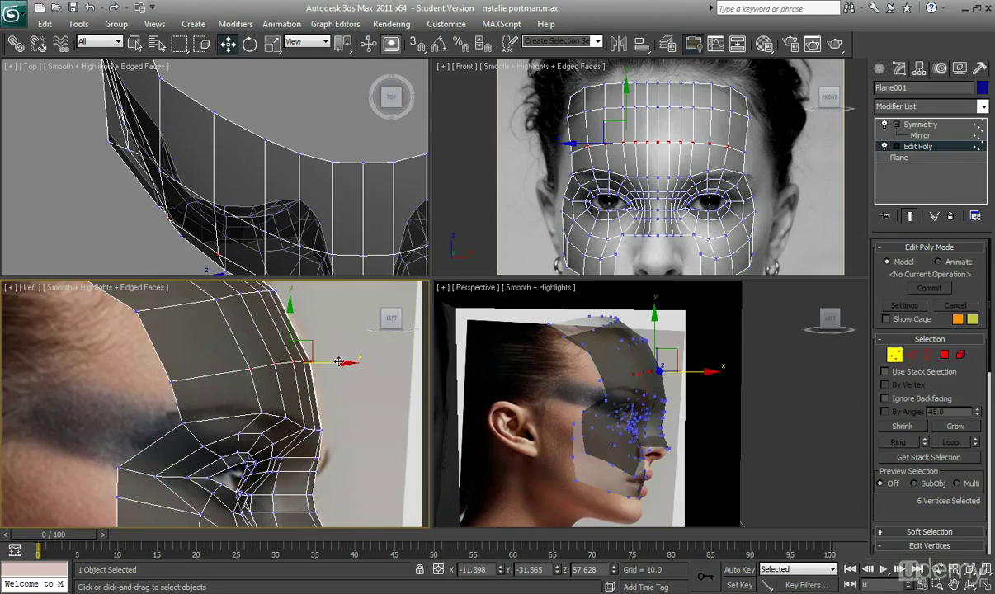
left_click_drag(340, 363, 331, 375)
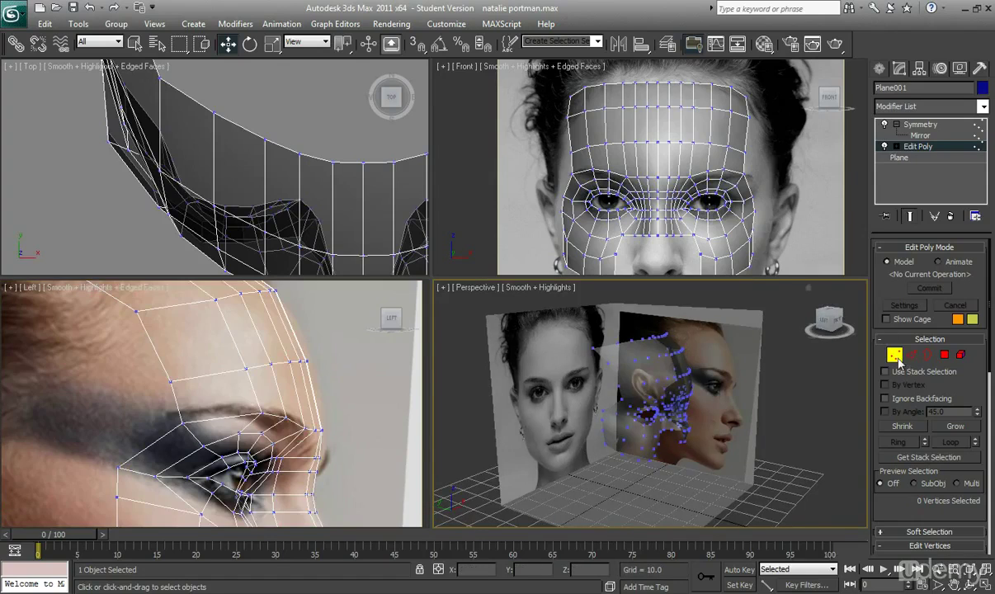
Leave vertex editing, turn off see-through display and inspect the smoothed mask from the side and front.
left_click(893, 354)
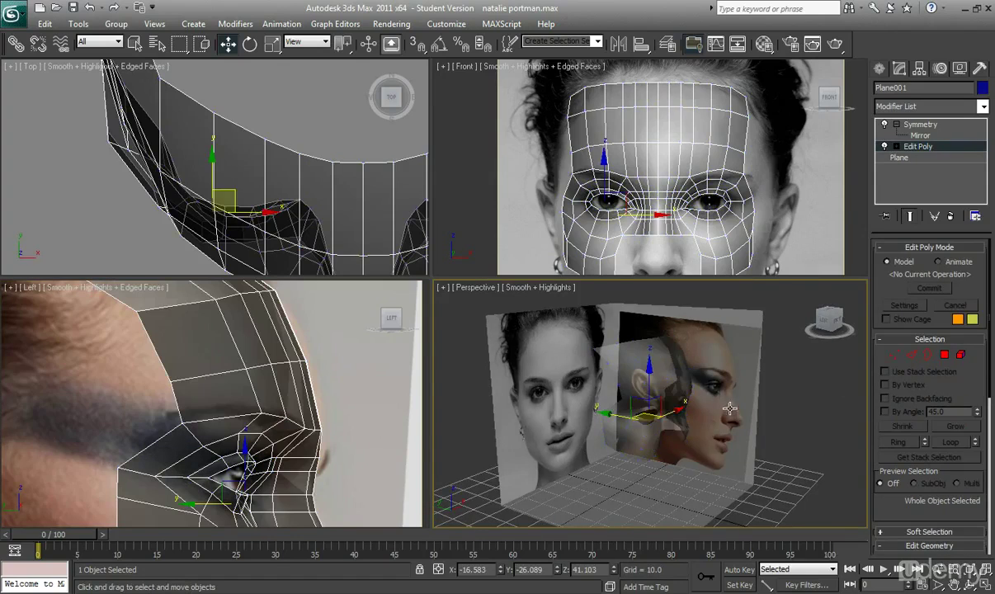
scroll(660, 399, "up", 5)
key("alt+x")
middle_click_drag(649, 400, 575, 347, "alt")
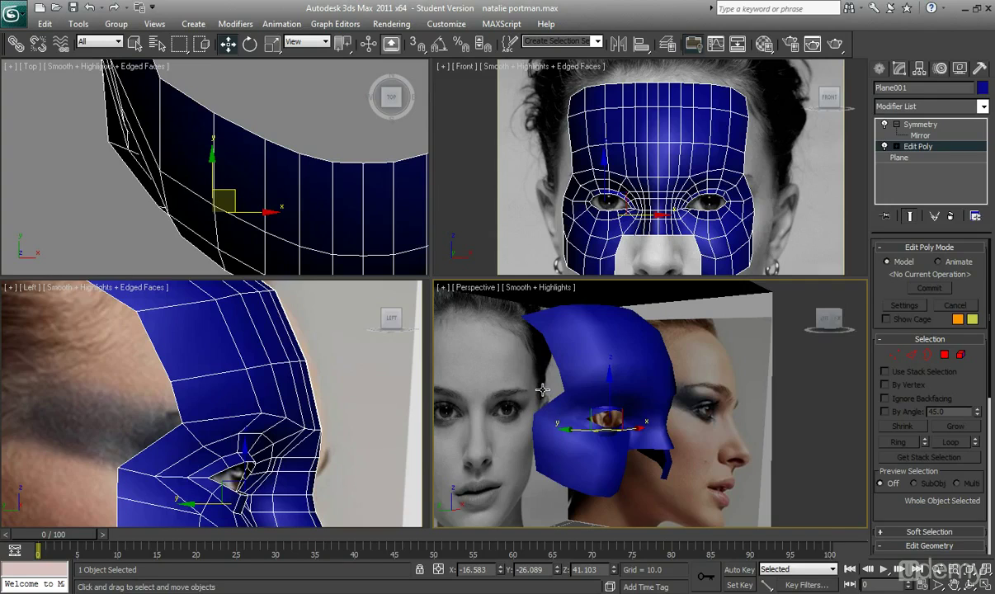
middle_click_drag(543, 391, 561, 406, "alt")
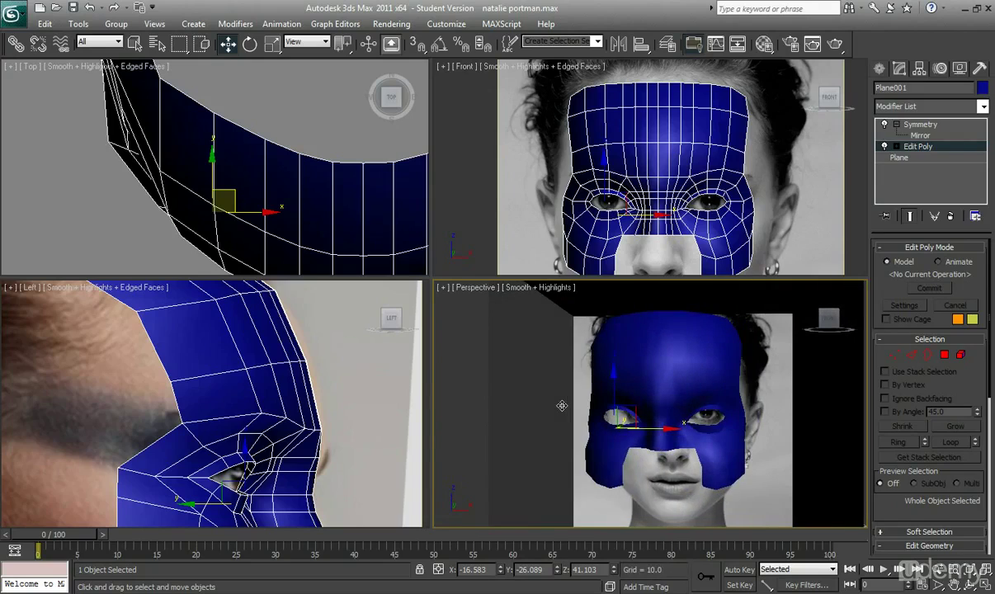